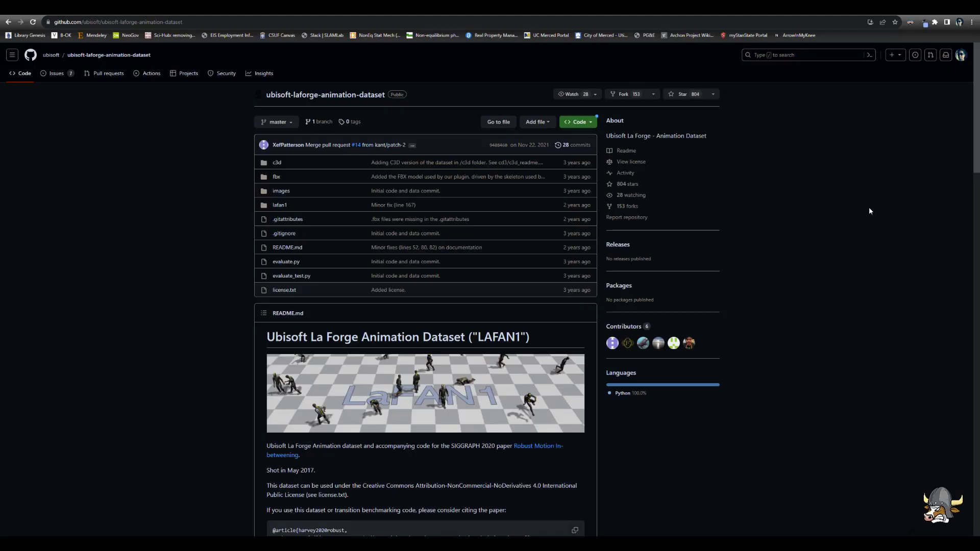
# Step: Review the Ubisoft La Forge animation dataset README and the Better Fbx Importer & Exporter product page
pyautogui.scroll(-8, 869, 207)
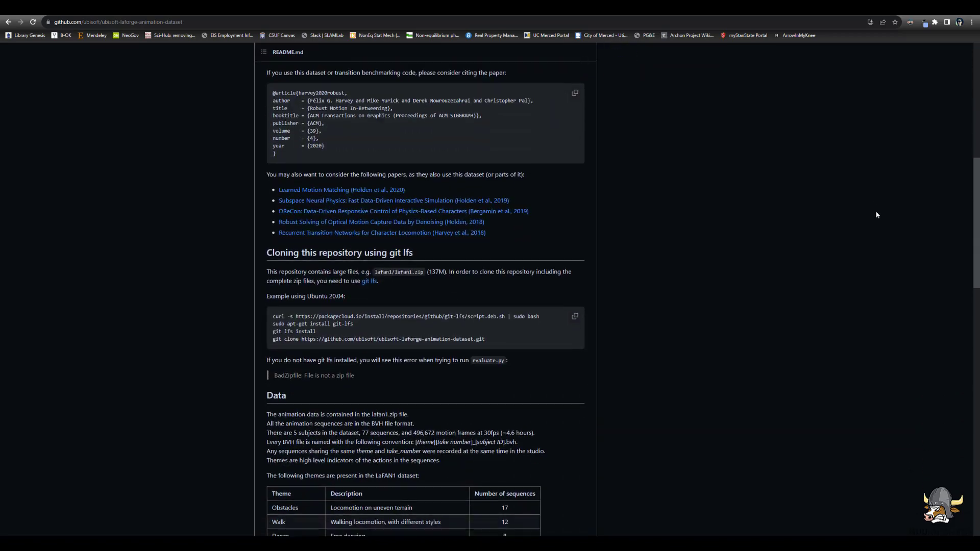
pyautogui.scroll(-9, 876, 215)
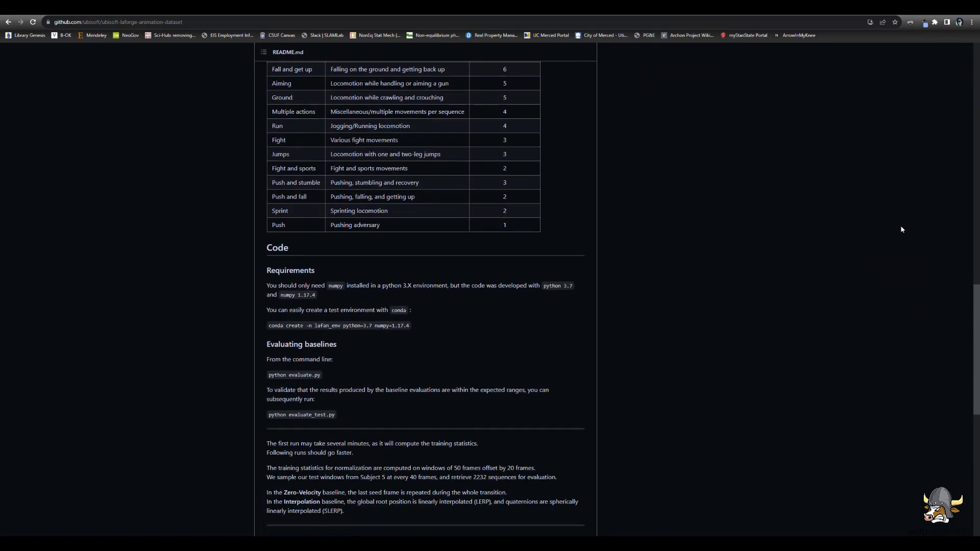
pyautogui.scroll(-1, 971, 319)
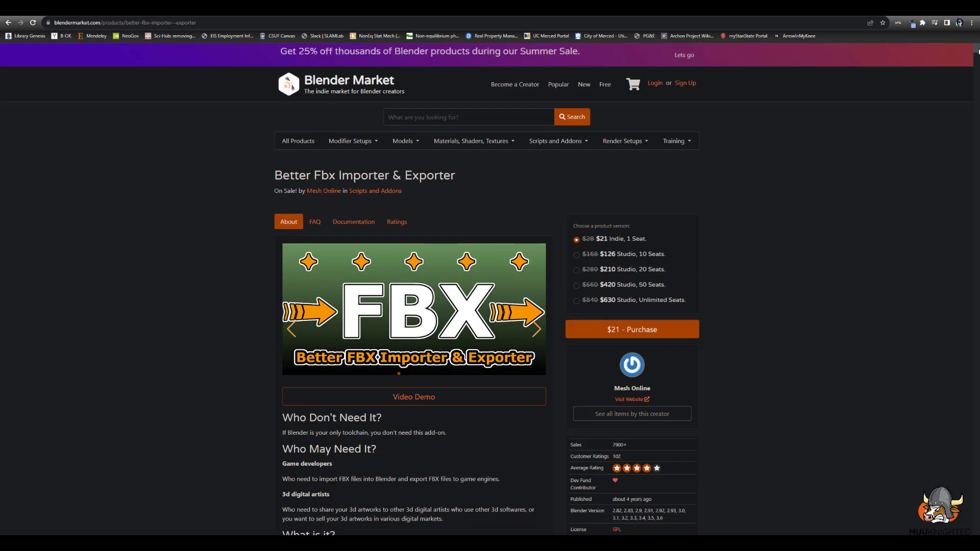
pyautogui.scroll(-8, 979, 51)
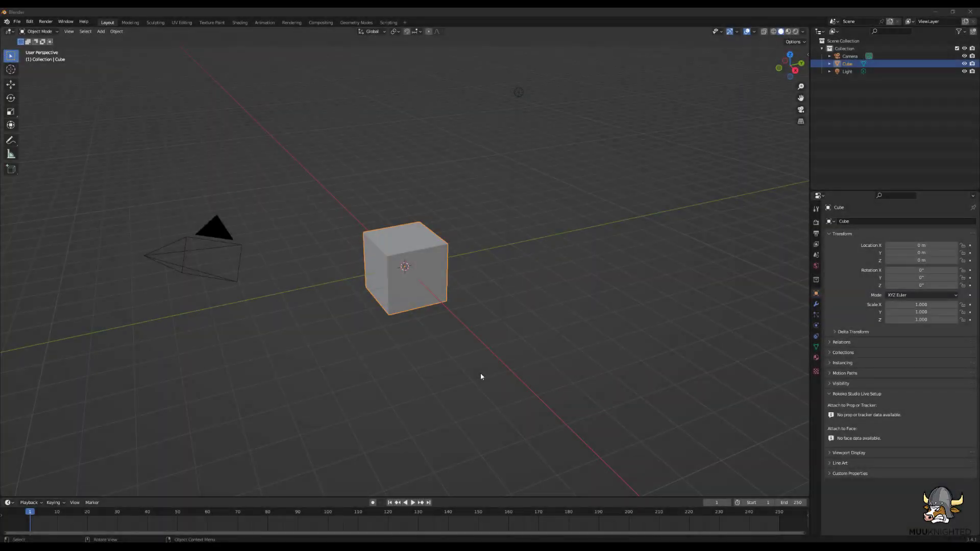
# Step: In Blender, delete all default objects from the new scene
pyautogui.hotkey('alt', 'a')
pyautogui.press('a')
pyautogui.press('Delete')
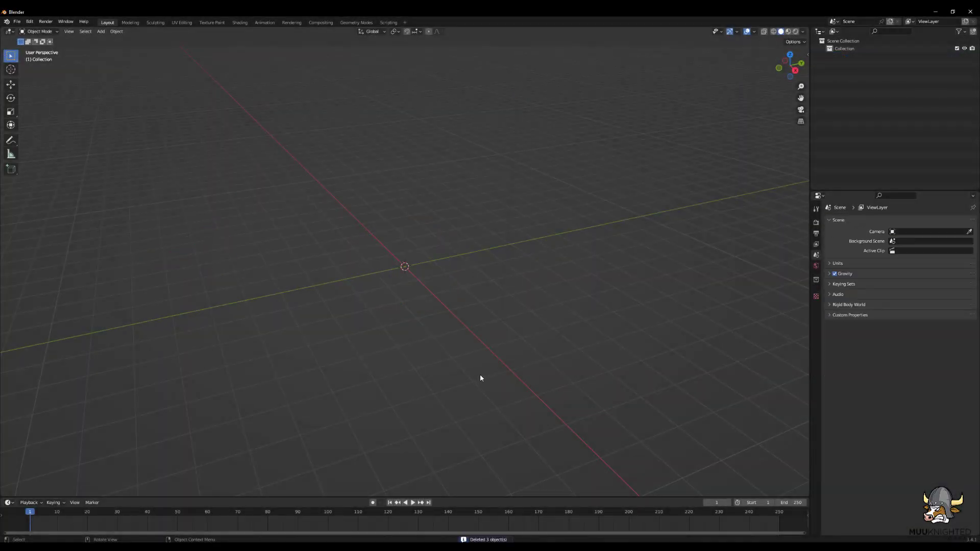
# Step: Set the scene's output frame rate to 30 fps
pyautogui.click(816, 233)
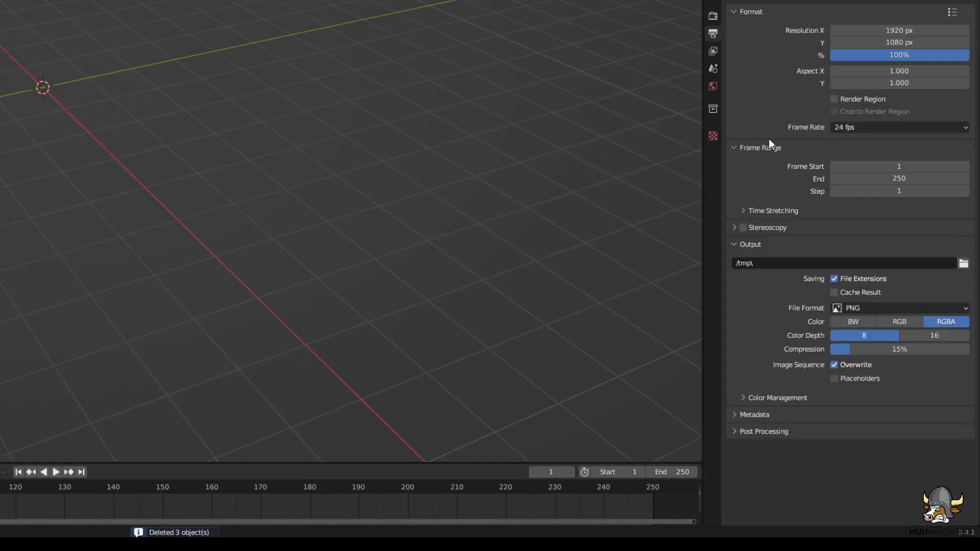
pyautogui.click(867, 127)
pyautogui.click(864, 190)
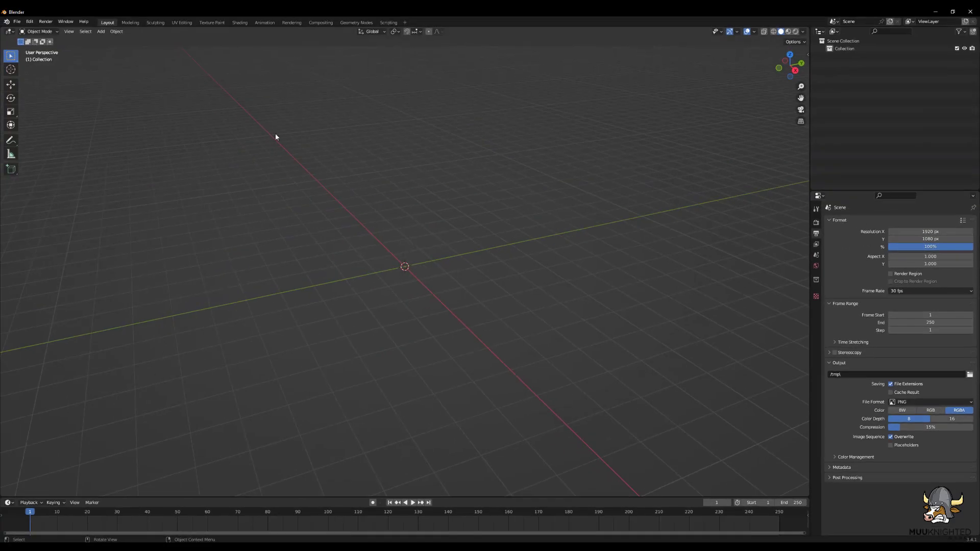
# Step: Start a Motion Capture (.bvh) import and browse to the E:\Animations\Ubisoft_Anims\BVH_files folder
pyautogui.click(18, 22)
pyautogui.moveTo(37, 124)
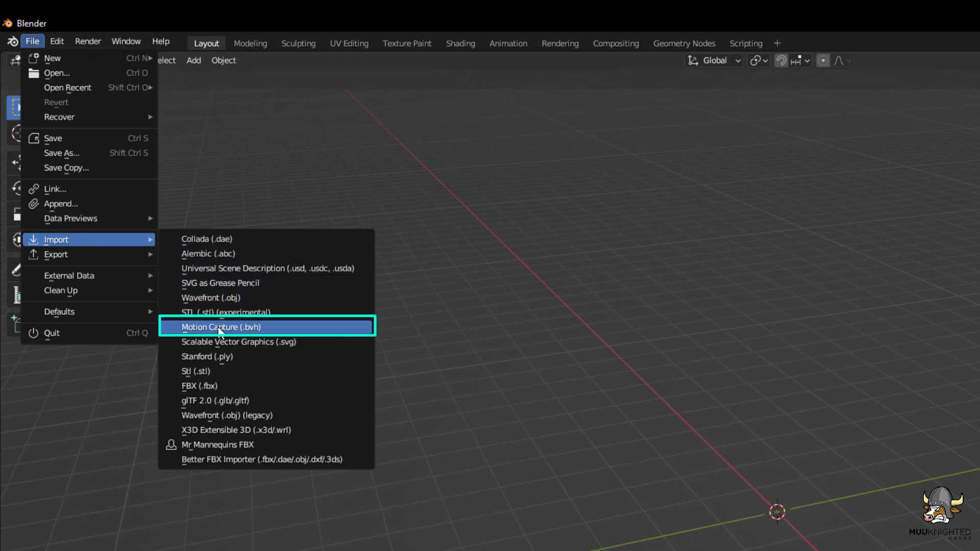
pyautogui.click(221, 329)
pyautogui.click(321, 48)
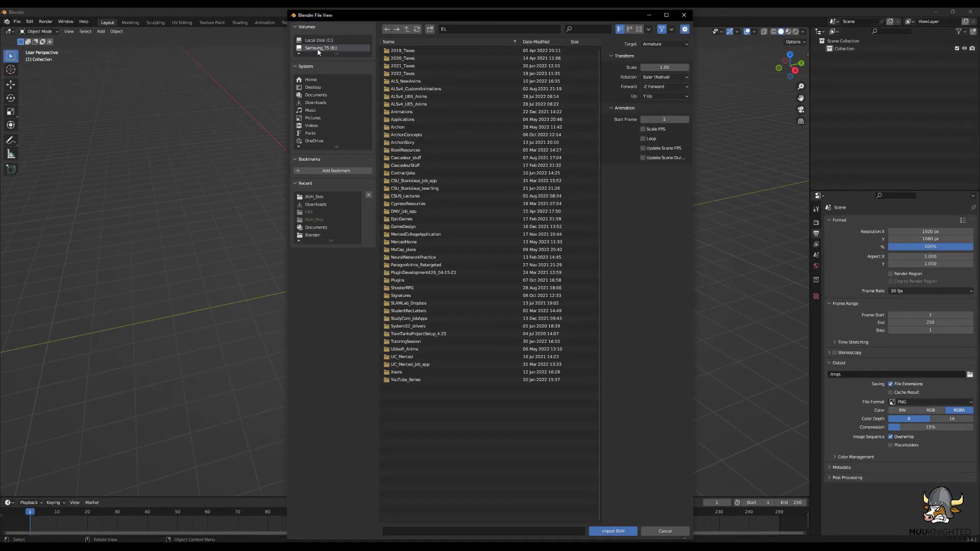
pyautogui.doubleClick(401, 112)
pyautogui.doubleClick(409, 273)
pyautogui.doubleClick(400, 51)
# Step: Adjust the import scale, import the run1_subject2 BVH file, and deselect the resulting armature
pyautogui.click(669, 68)
pyautogui.write('0')
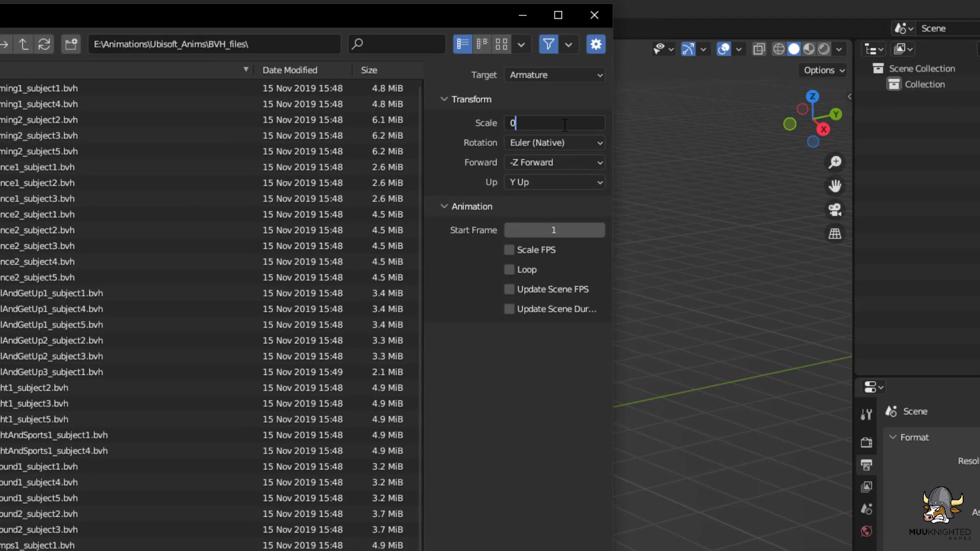
pyautogui.press('Return')
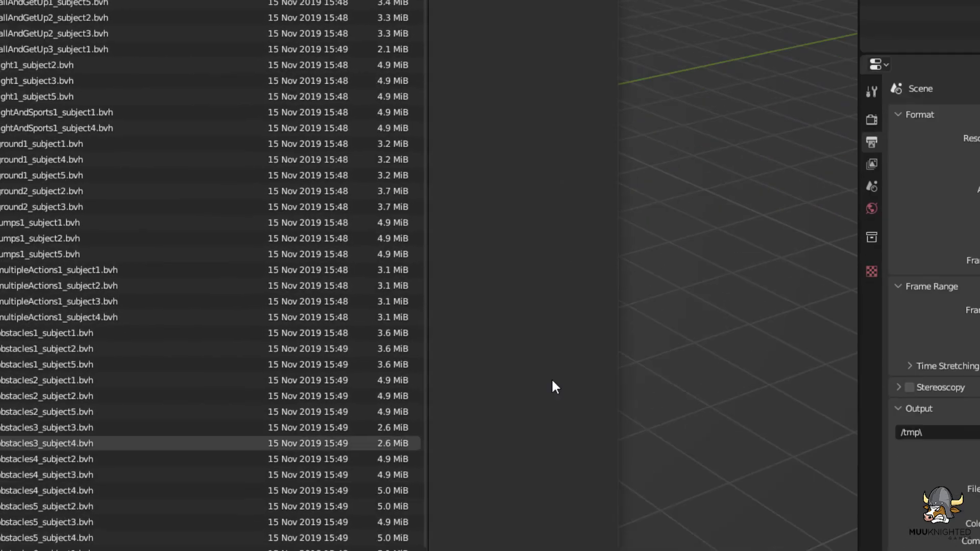
pyautogui.click(480, 540)
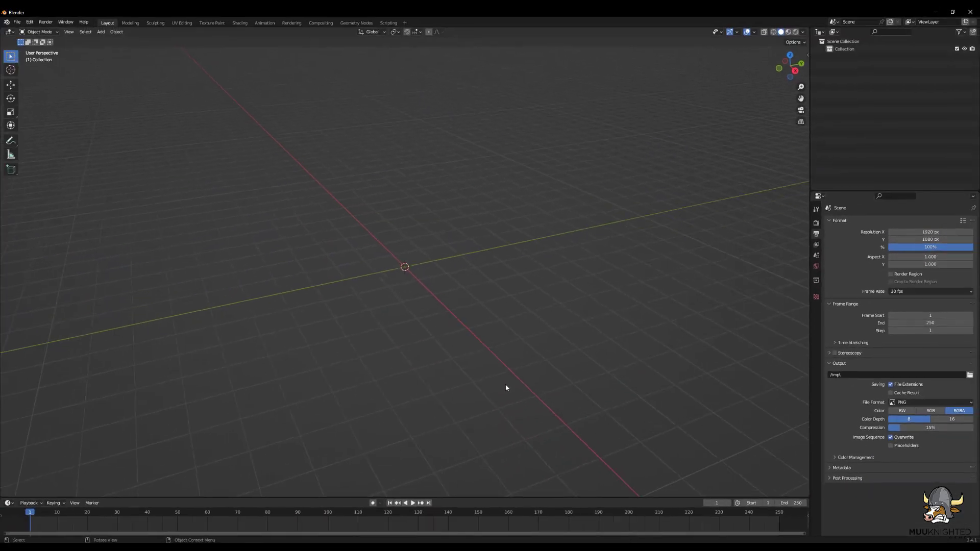
pyautogui.moveTo(442, 280); pyautogui.dragTo(492, 281, button='middle')
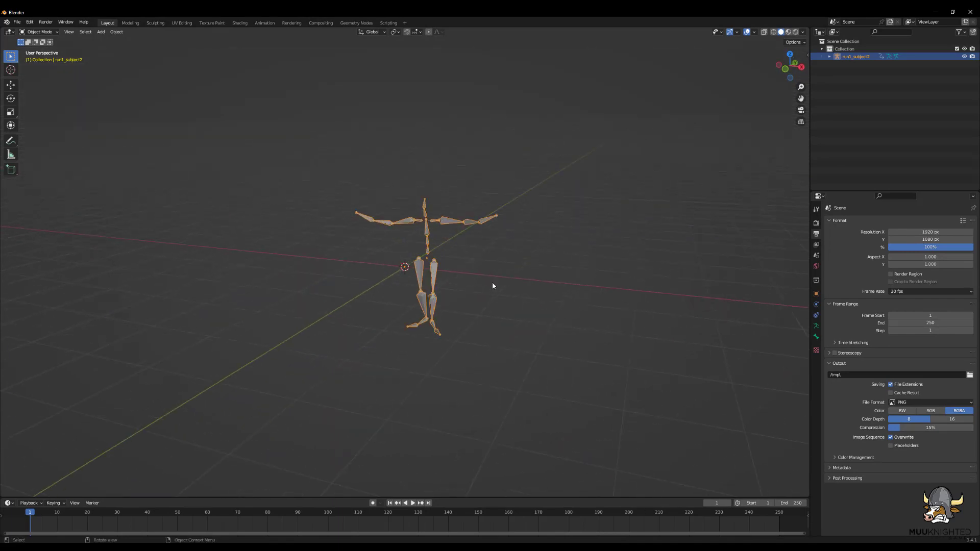
pyautogui.click(342, 208)
# Step: Import model_skeleton.fbx from the Animations folder on drive E: using the Better FBX Importer
pyautogui.click(16, 23)
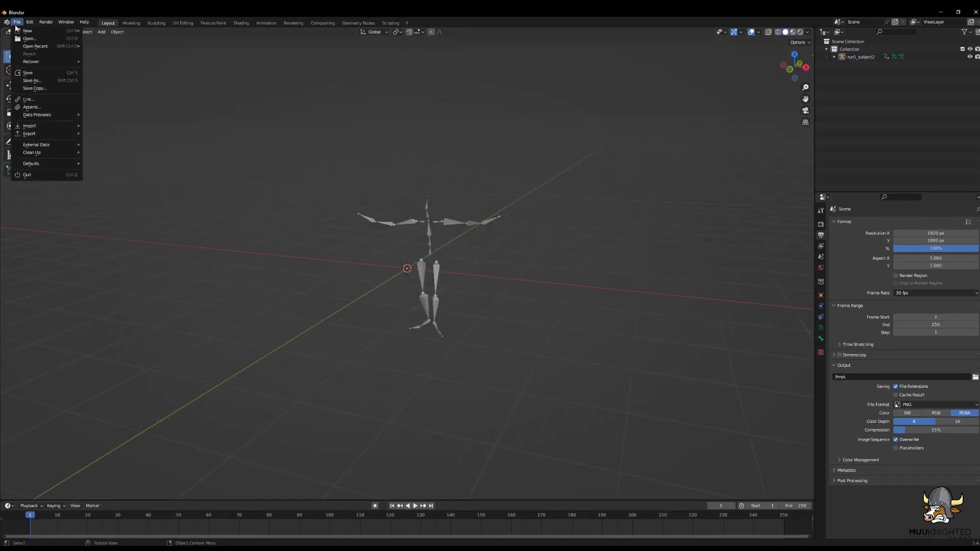
pyautogui.moveTo(37, 122)
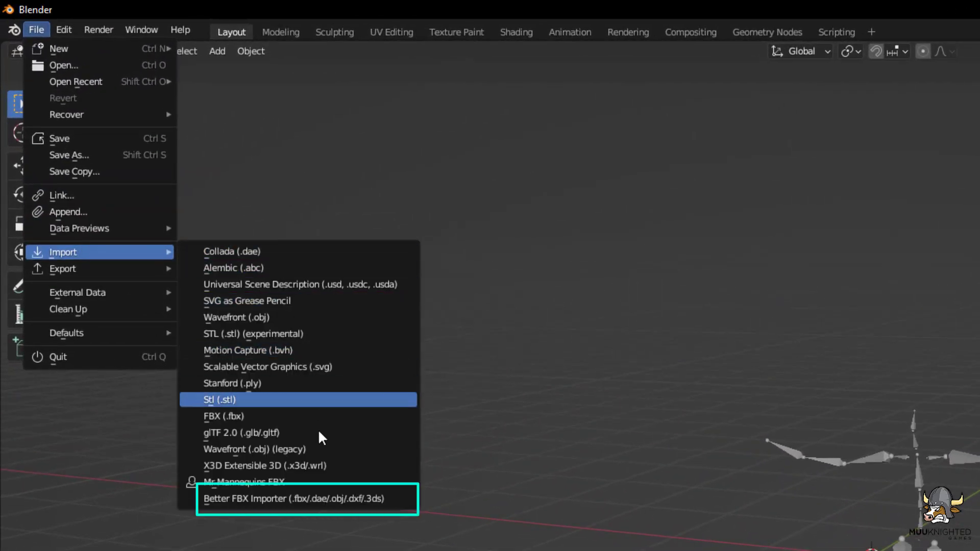
pyautogui.click(276, 497)
pyautogui.click(540, 85)
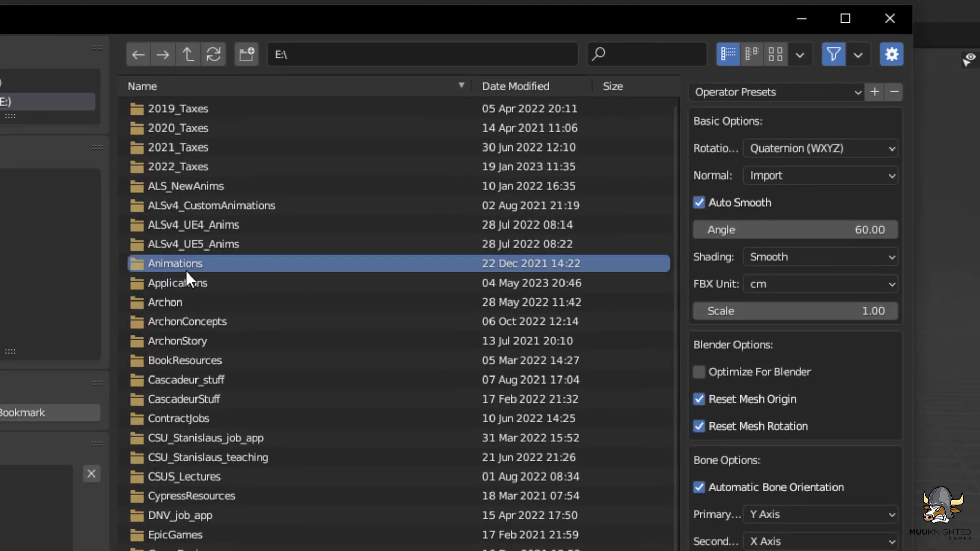
pyautogui.doubleClick(186, 261)
pyautogui.doubleClick(173, 341)
pyautogui.doubleClick(159, 128)
pyautogui.click(165, 106)
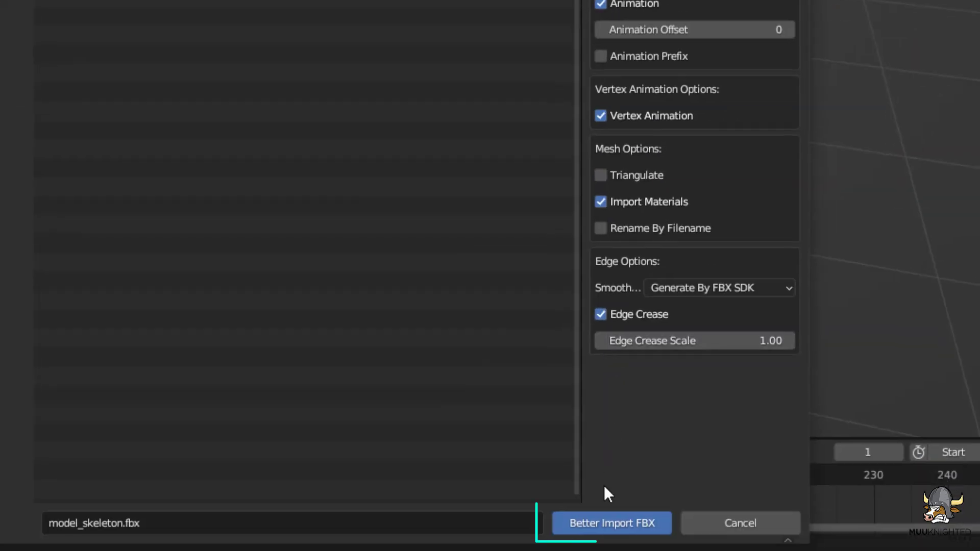
pyautogui.click(595, 525)
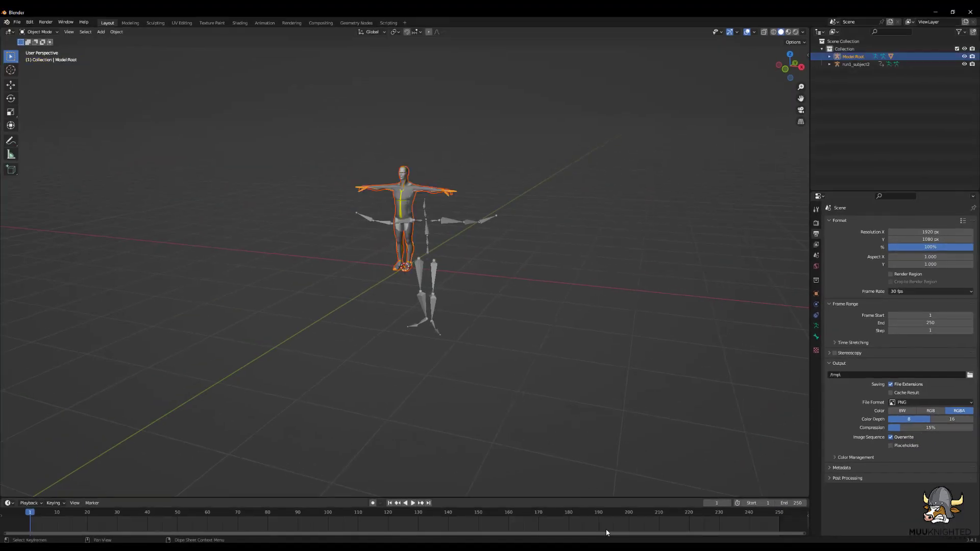
# Step: Expand the Model:Root hierarchy and hide Model:Mesh to leave only the two skeletons displayed
pyautogui.moveTo(566, 393); pyautogui.dragTo(592, 294, button='middle')
pyautogui.moveTo(626, 230); pyautogui.dragTo(597, 240, button='middle')
pyautogui.click(829, 56)
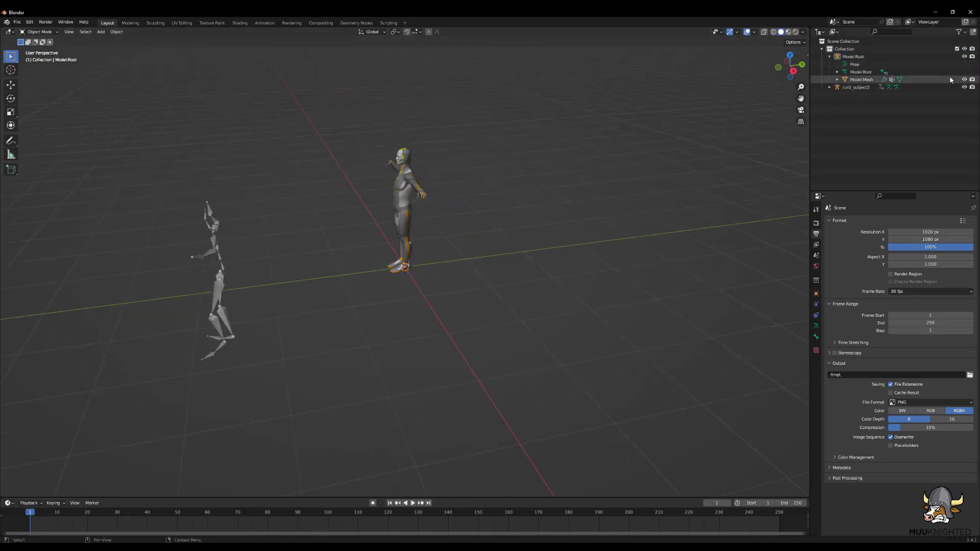
pyautogui.moveTo(392, 339); pyautogui.dragTo(486, 287, button='middle')
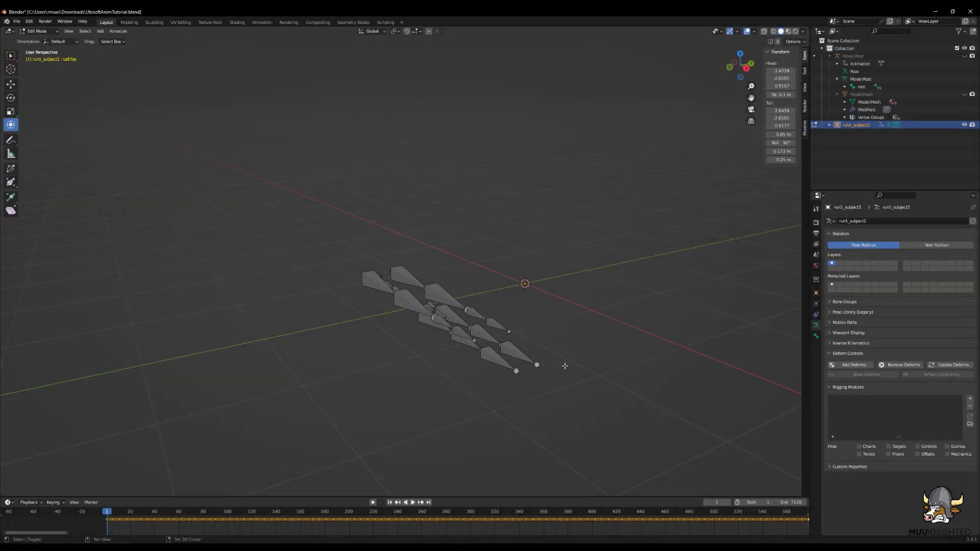
pyautogui.moveTo(561, 365); pyautogui.dragTo(640, 385, button='middle')
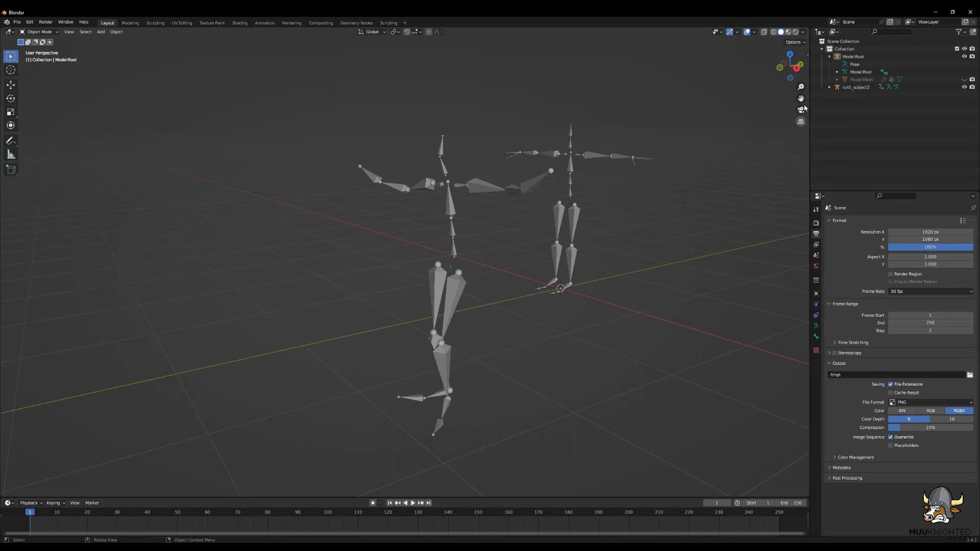
# Step: Show the transform properties, then put the run1_subject2 armature in Pose Mode with auto keying enabled
pyautogui.click(808, 56)
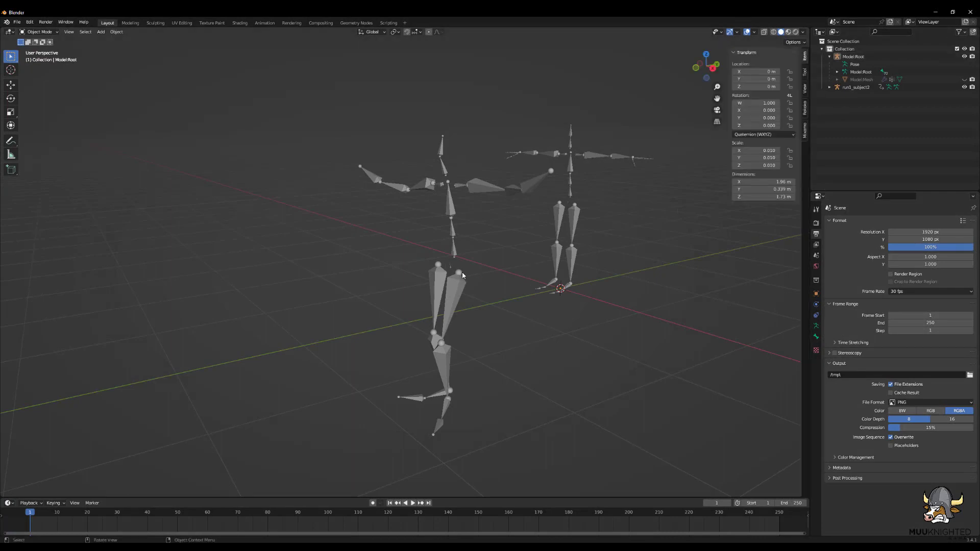
pyautogui.click(40, 32)
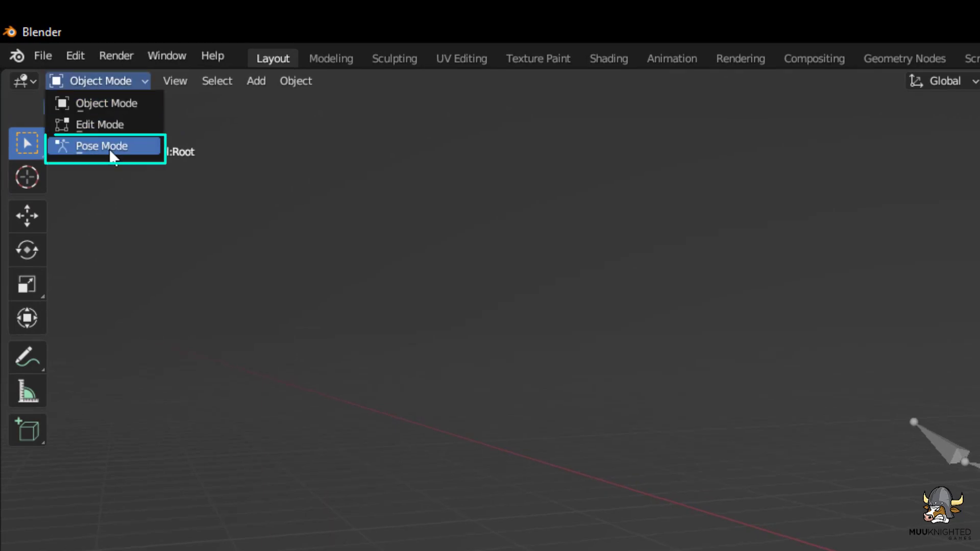
pyautogui.click(110, 150)
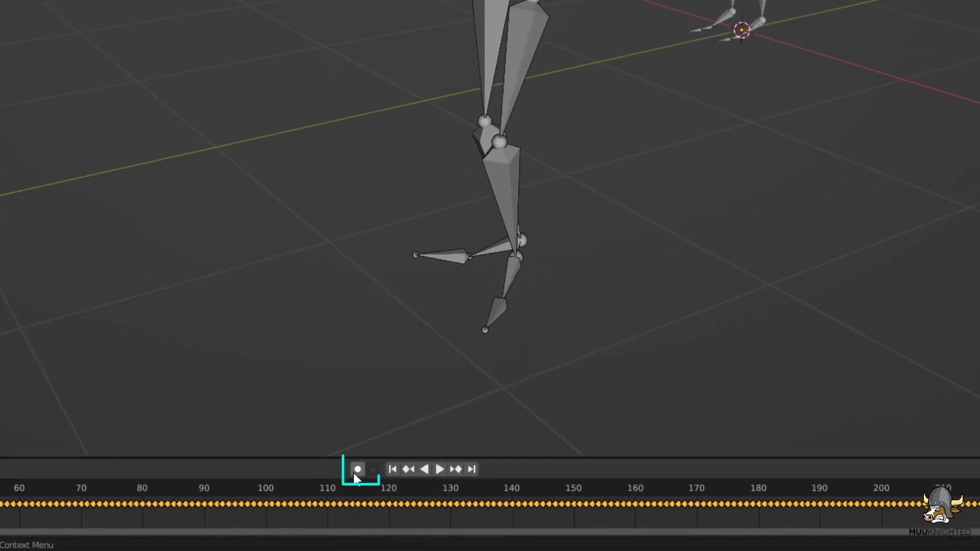
pyautogui.click(357, 469)
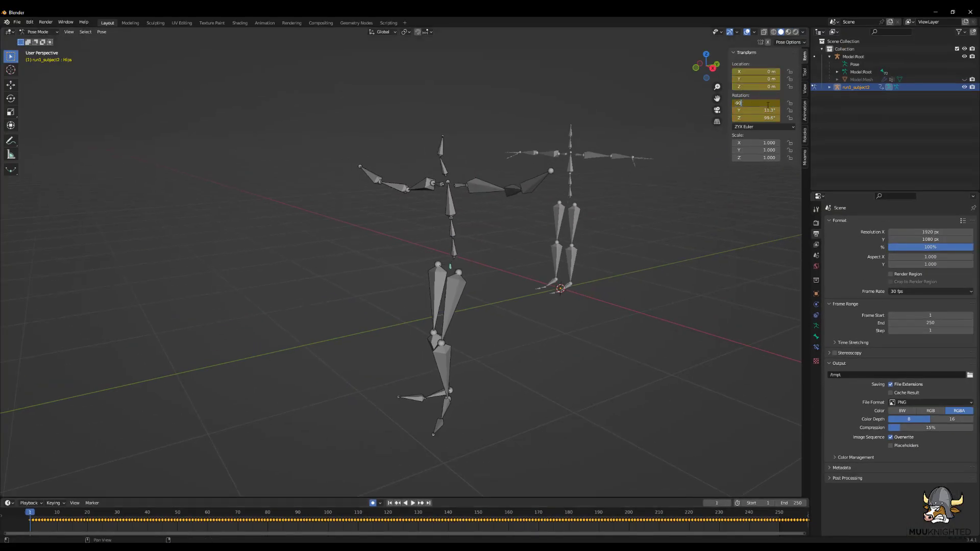
# Step: At frame 1, rotate Hips to (-90, 10, 100), RightShoulder to (-90, -180, 0) and LeftShoulder to (-90, 0, -180), zeroing the spine, head and arm bones
pyautogui.press('Tab')
pyautogui.write('100')
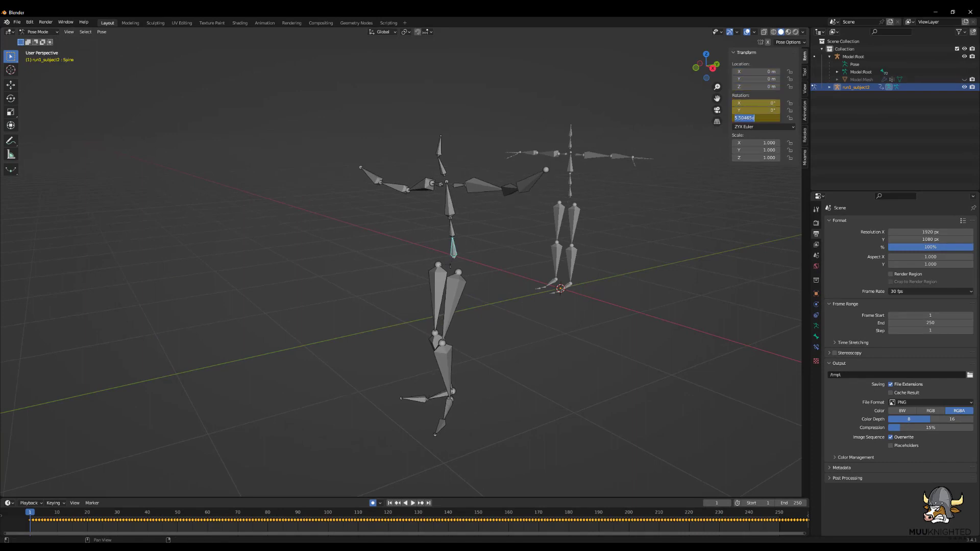
pyautogui.click(452, 236)
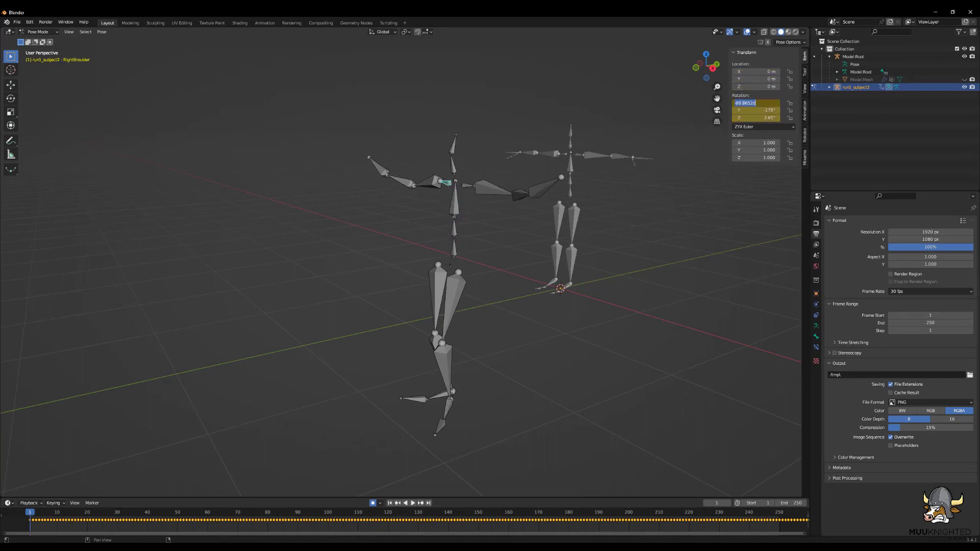
pyautogui.press(']')
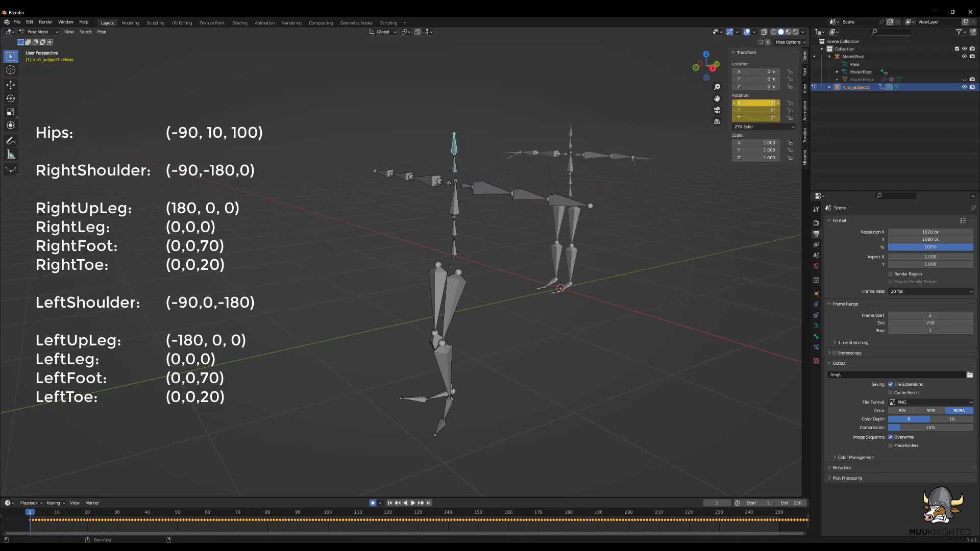
# Step: Straighten the legs: RightUpLeg (180, 0, 0), LeftUpLeg (-180, 0, 0), lower legs (0, 0, 0), feet (0, 0, 70), toes (0, 0, 20)
pyautogui.moveTo(461, 326); pyautogui.dragTo(439, 330, button='middle')
pyautogui.click(439, 331)
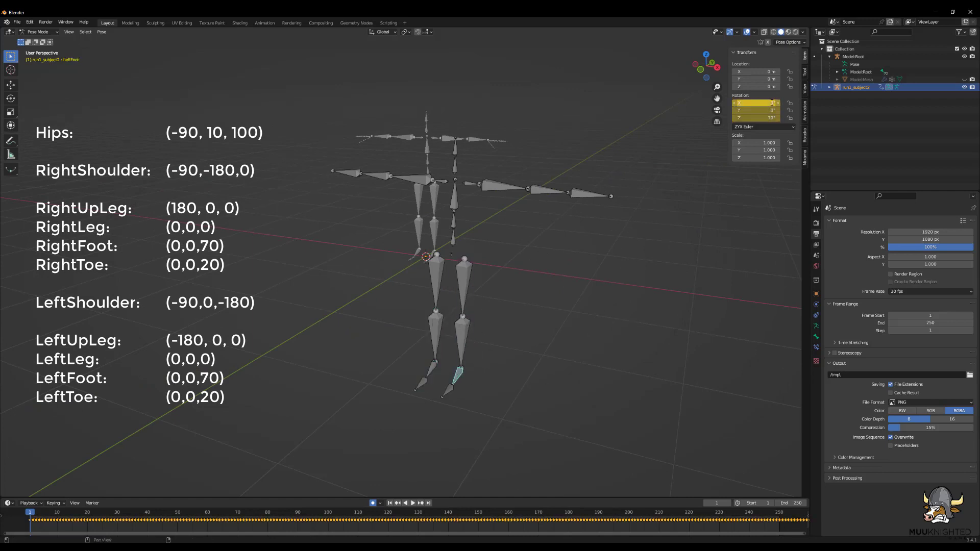
# Step: Return the run1_subject2 armature to Object Mode and open a widened view of the Rokoko Studio Live settings
pyautogui.click(39, 31)
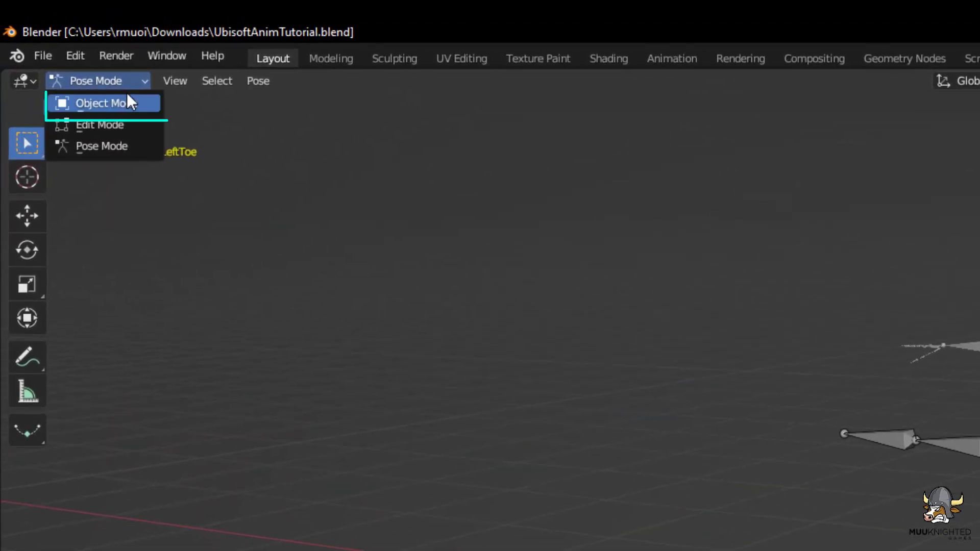
pyautogui.click(38, 40)
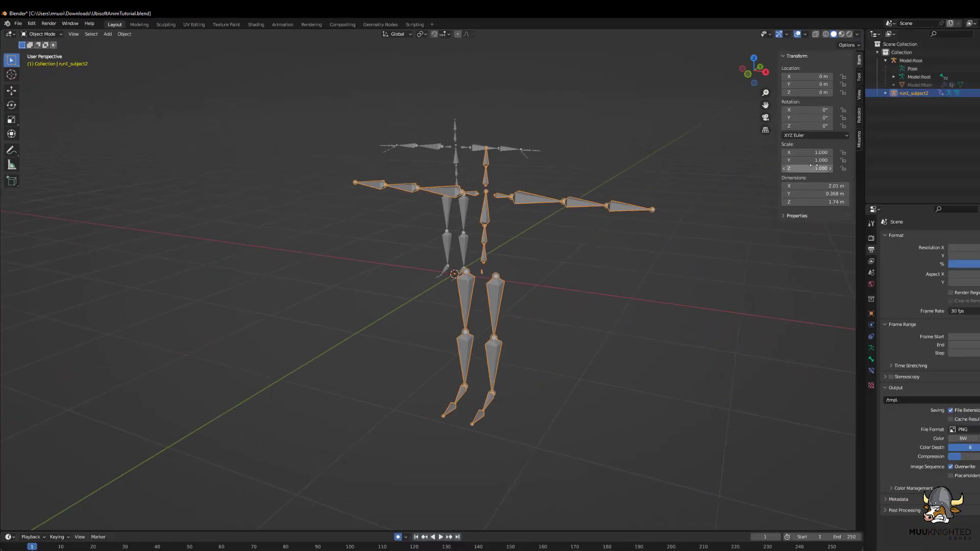
pyautogui.click(860, 115)
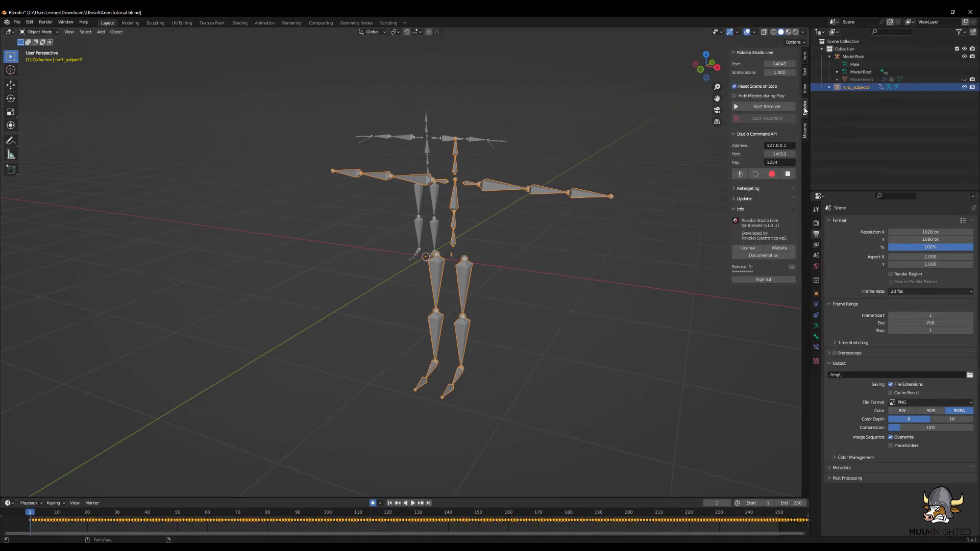
pyautogui.moveTo(727, 138); pyautogui.dragTo(641, 137)
# Step: Set the scene's end frame to 7128 and preview the animation, stopping back at frame 1
pyautogui.click(776, 511)
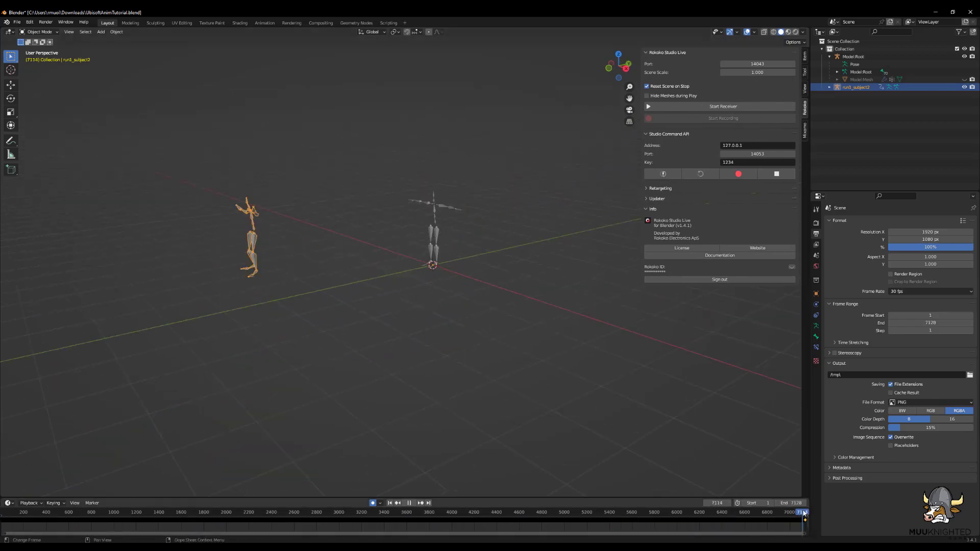
pyautogui.scroll(10, 107, 512)
pyautogui.click(106, 512)
pyautogui.press('space')
pyautogui.scroll(3, 375, 306)
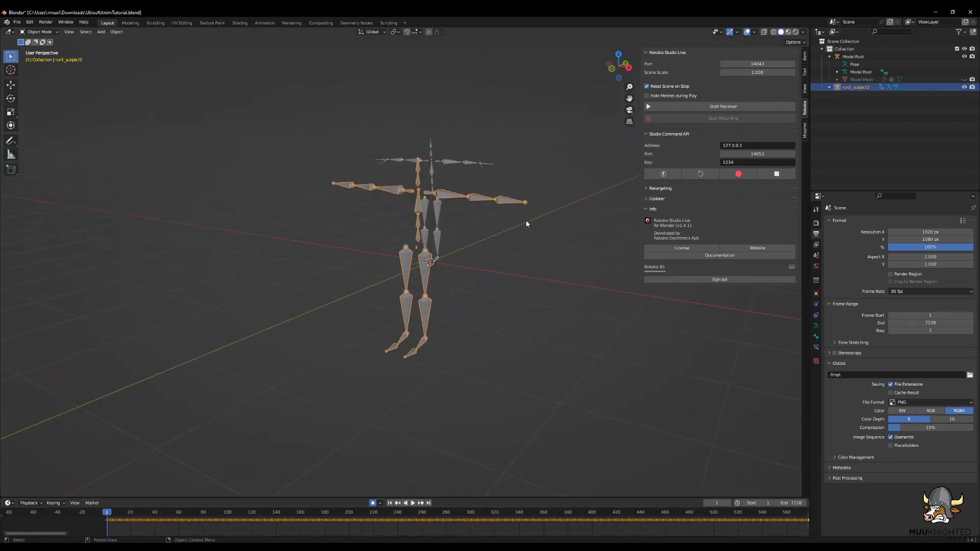
# Step: In the Rokoko retargeting settings, set run1_subject2 as the source and Model:Root as the target, and build the bone list
pyautogui.click(647, 188)
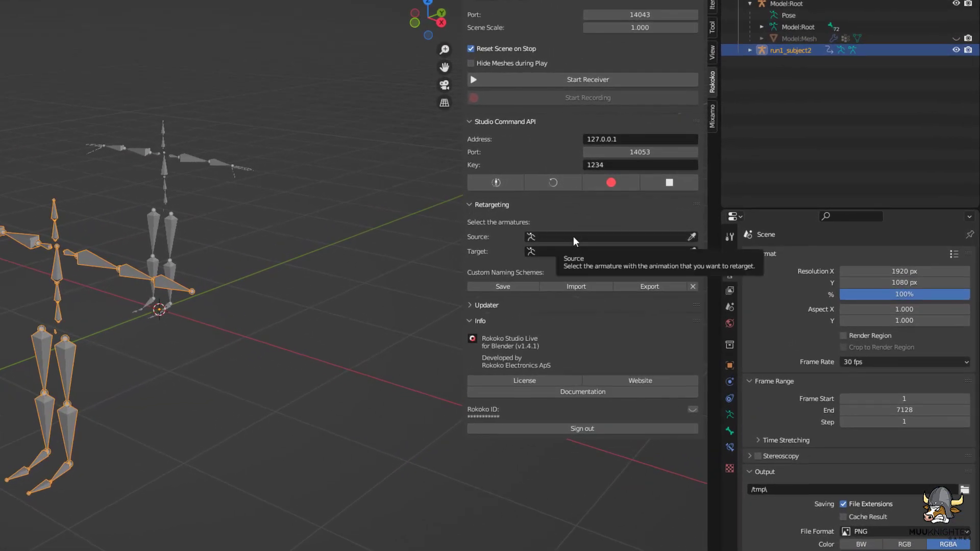
pyautogui.click(573, 236)
pyautogui.click(566, 254)
pyautogui.click(566, 252)
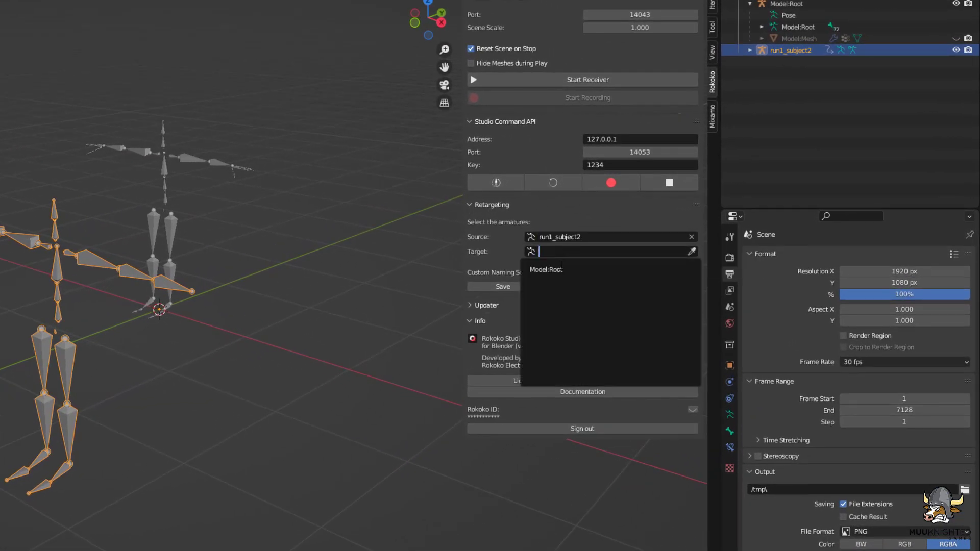
pyautogui.click(562, 268)
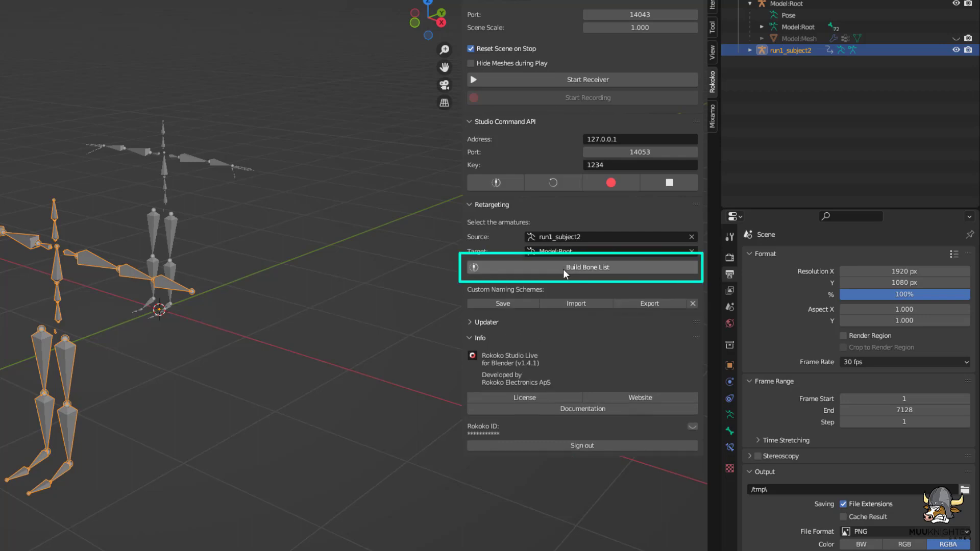
pyautogui.click(564, 268)
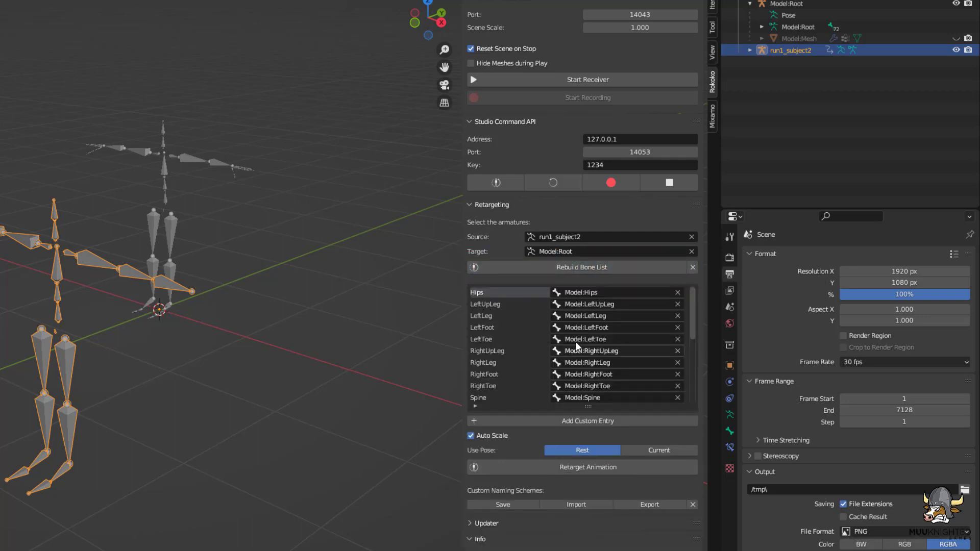
# Step: Check the bone mapping through to the hand bones and retarget the animation using the current pose
pyautogui.scroll(-6, 576, 346)
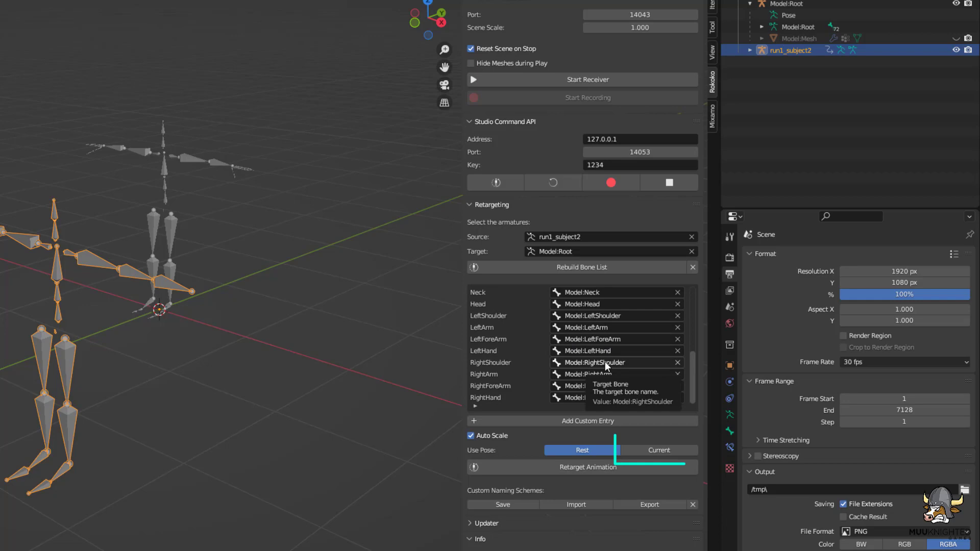
pyautogui.click(654, 450)
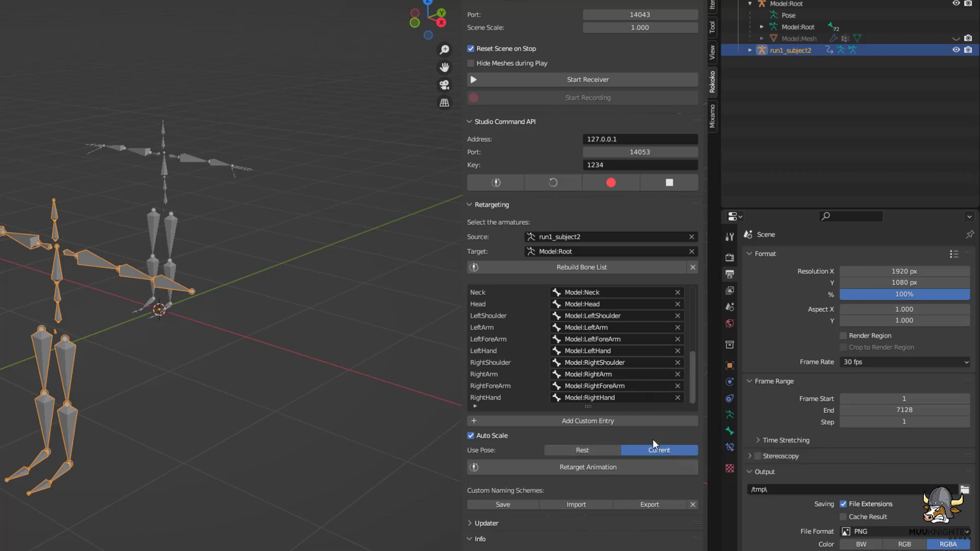
pyautogui.click(591, 465)
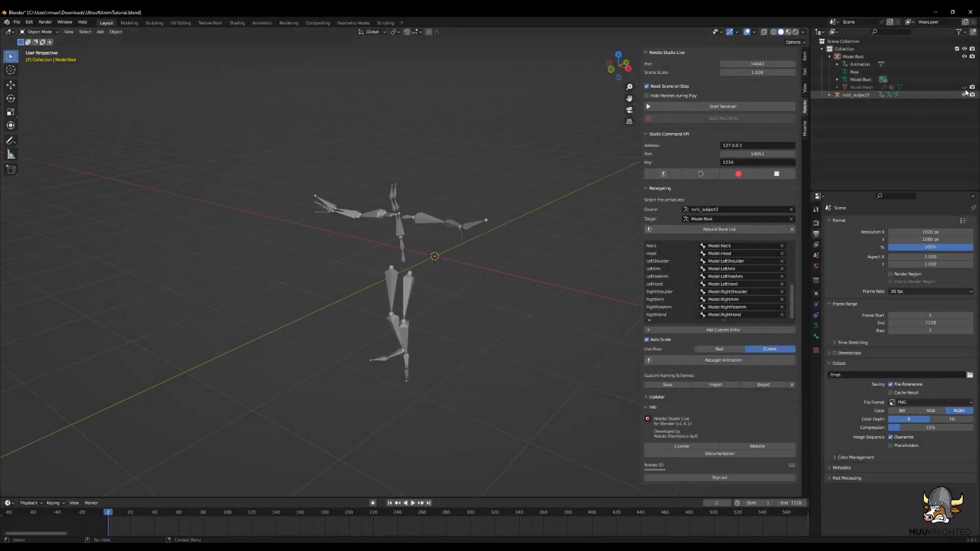
# Step: Show the Model:Mesh character and scrub through the retargeted animation, returning to frame 1
pyautogui.click(964, 87)
pyautogui.moveTo(434, 377); pyautogui.dragTo(500, 381, button='middle')
pyautogui.moveTo(347, 511); pyautogui.dragTo(535, 504)
pyautogui.press('Escape')
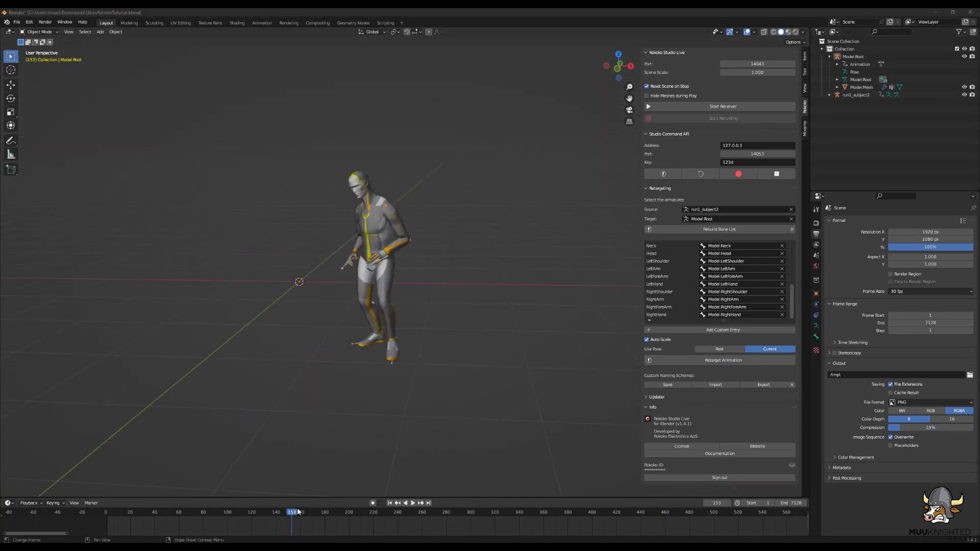
pyautogui.moveTo(293, 515); pyautogui.dragTo(108, 510)
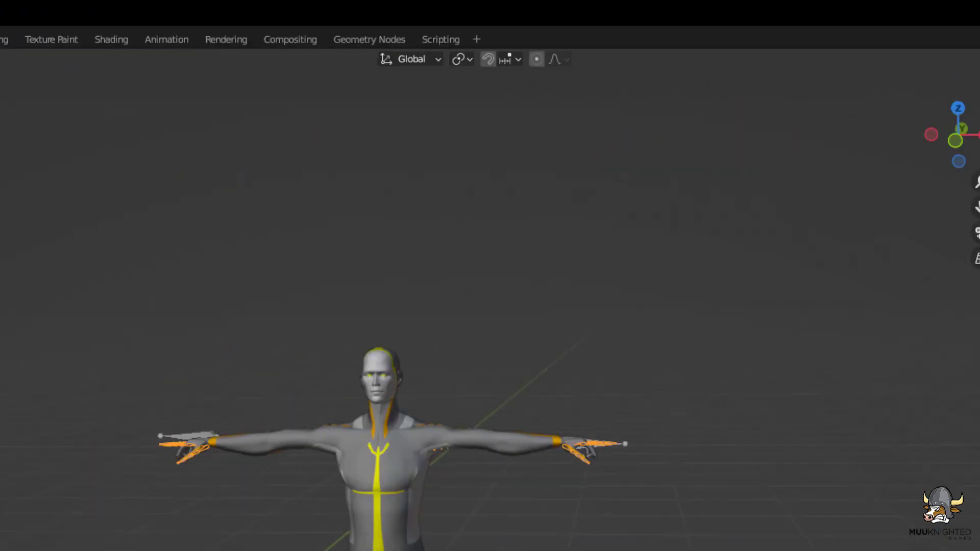
# Step: Put the Model:Root armature into Edit Mode and hide Model:Mesh
pyautogui.click(104, 54)
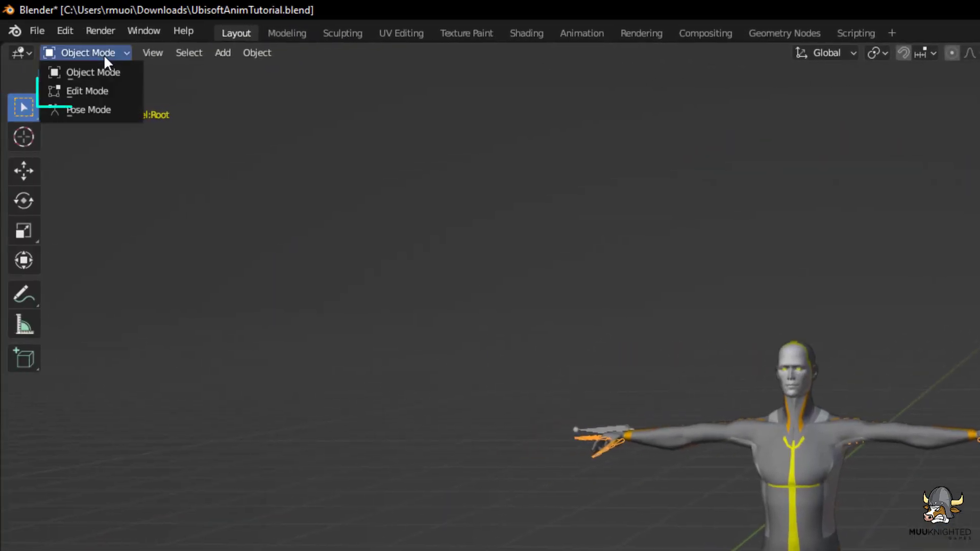
pyautogui.click(100, 90)
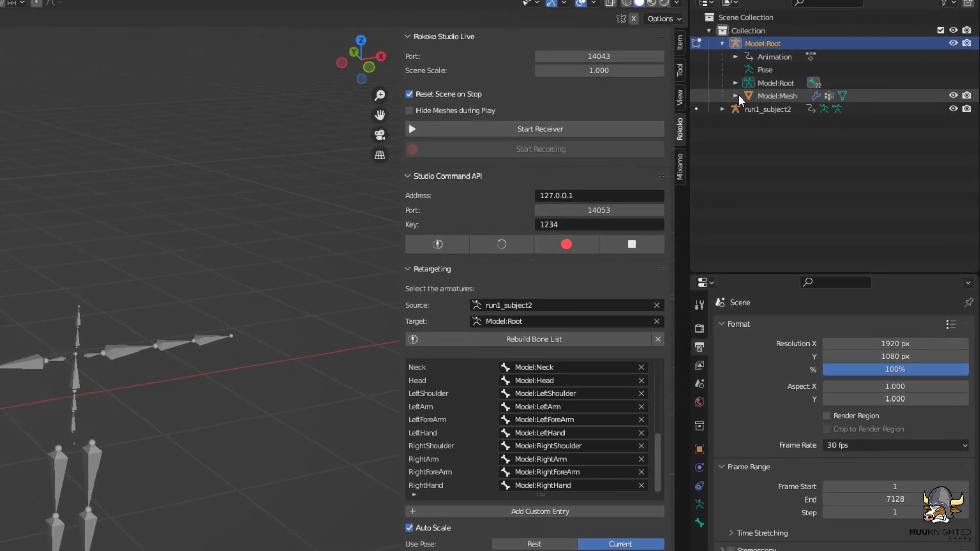
pyautogui.click(837, 87)
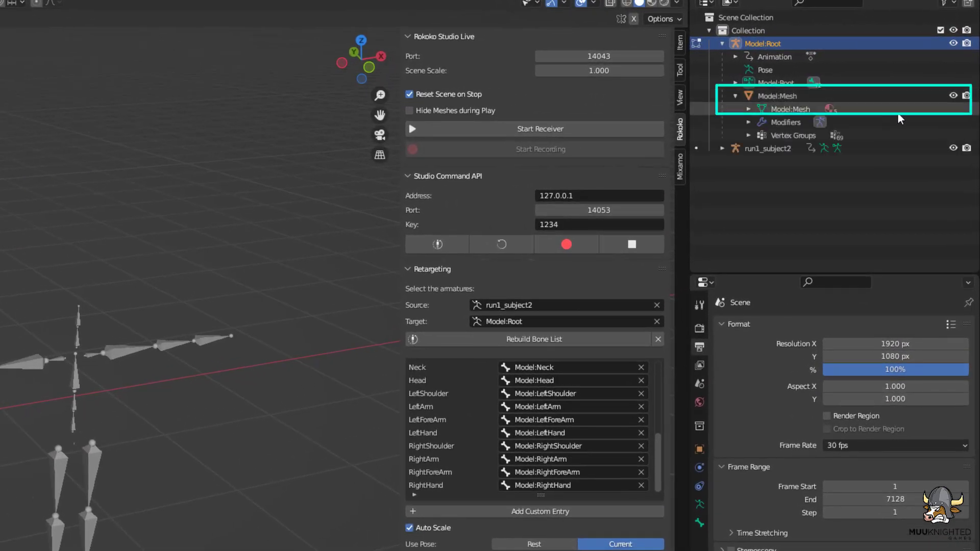
pyautogui.click(952, 96)
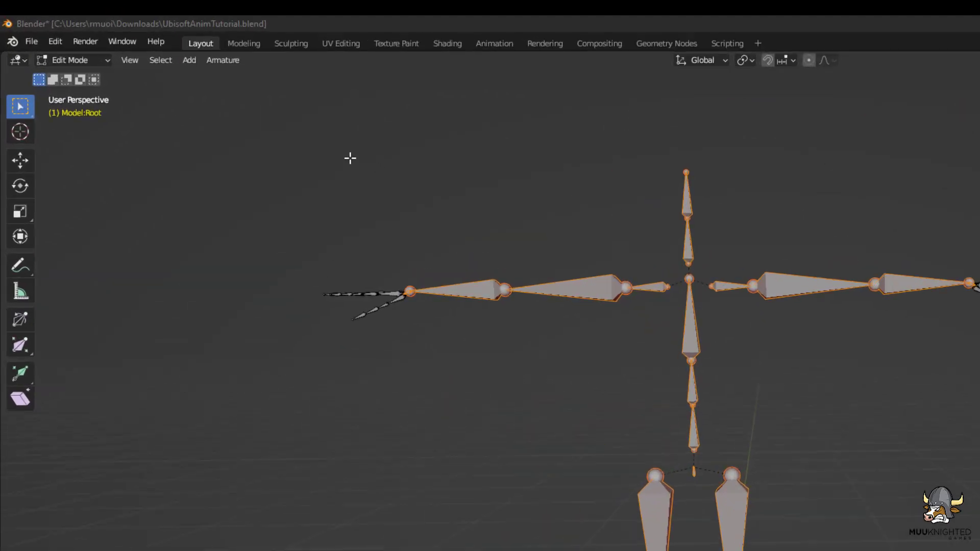
# Step: Add a single bone at the origin of the armature and lower its tip to make it a short bone between the feet
pyautogui.click(100, 32)
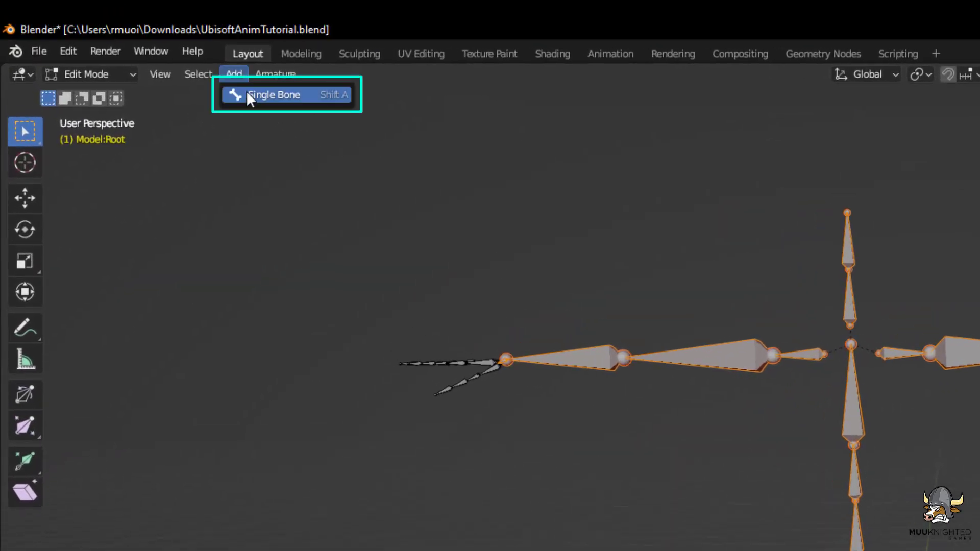
pyautogui.click(246, 92)
pyautogui.hotkey('shift', 'space')
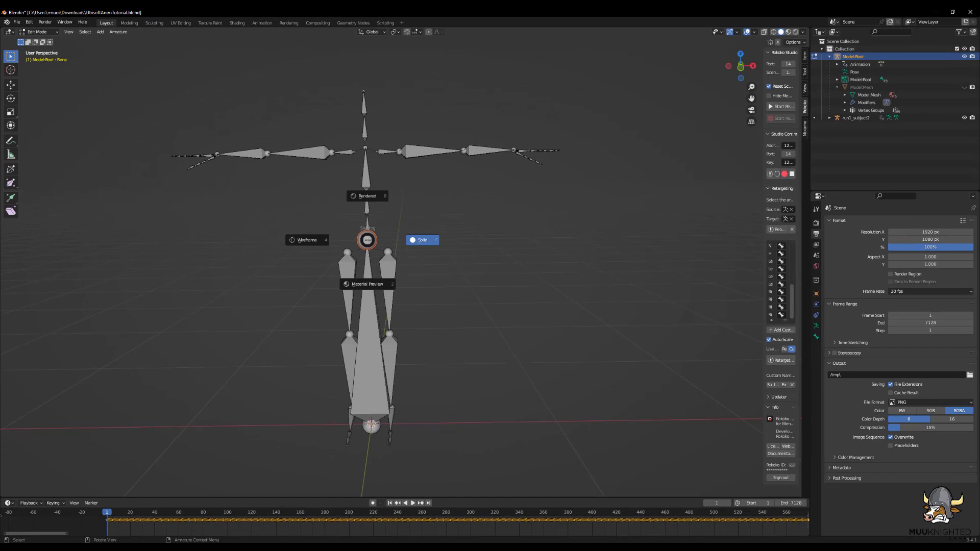
pyautogui.moveTo(364, 241); pyautogui.dragTo(368, 349)
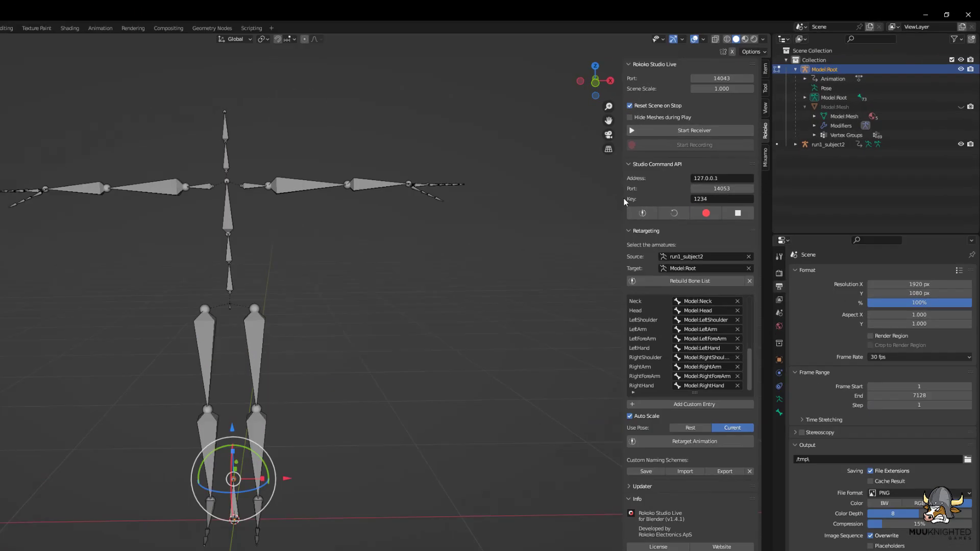
# Step: Find the newly added bone in the Model:Root hierarchy and rename it root
pyautogui.click(837, 79)
pyautogui.click(865, 94)
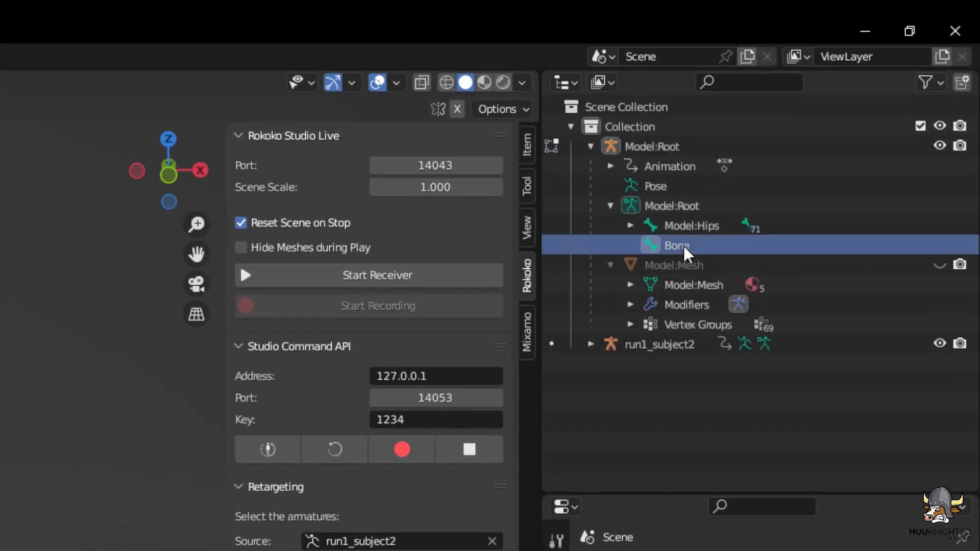
pyautogui.doubleClick(684, 246)
pyautogui.write('root')
pyautogui.press('Return')
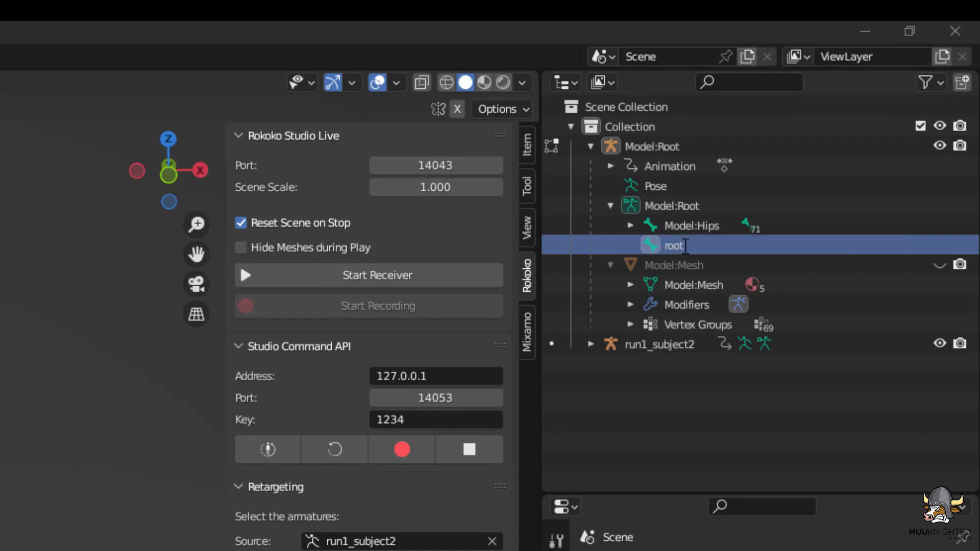
# Step: Parent the Model:Hips bone to the root bone in its bone relations
pyautogui.click(691, 228)
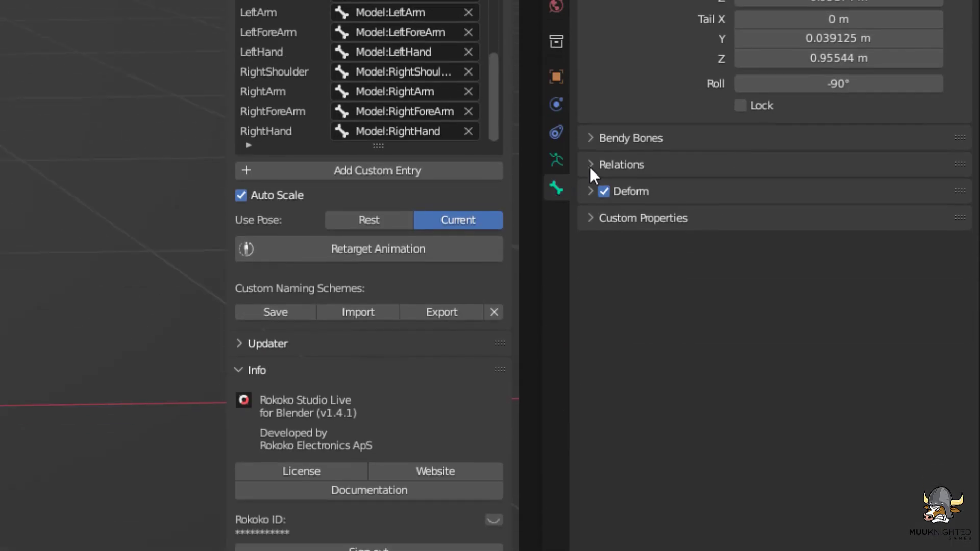
pyautogui.click(589, 167)
pyautogui.click(766, 241)
pyautogui.write('root')
pyautogui.click(770, 271)
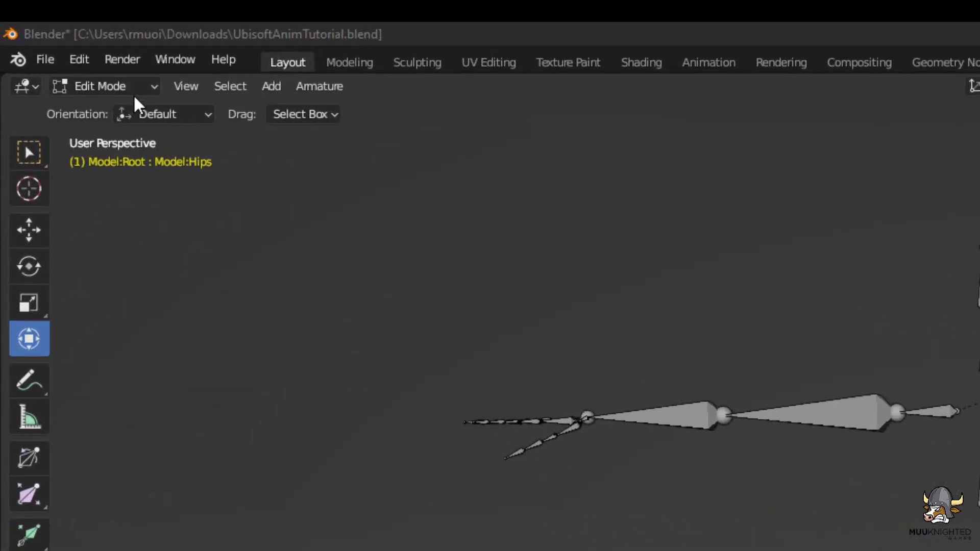
# Step: Return to Object Mode and add a vertex group named root to Model:Mesh
pyautogui.click(136, 93)
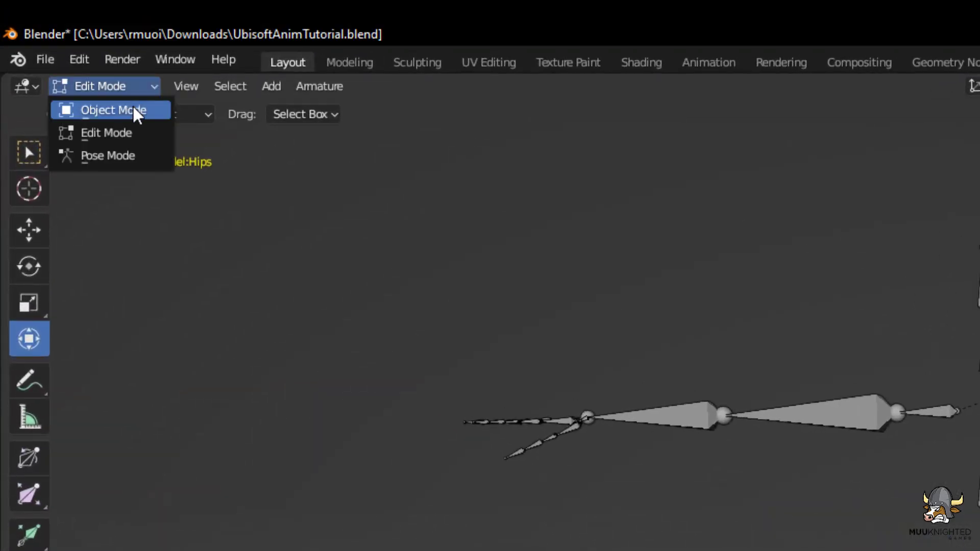
pyautogui.click(133, 109)
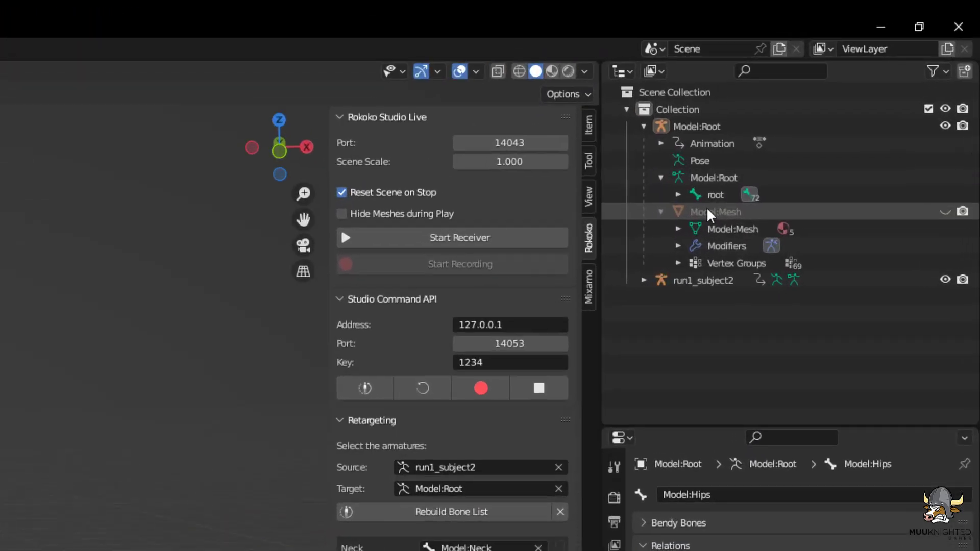
pyautogui.click(858, 95)
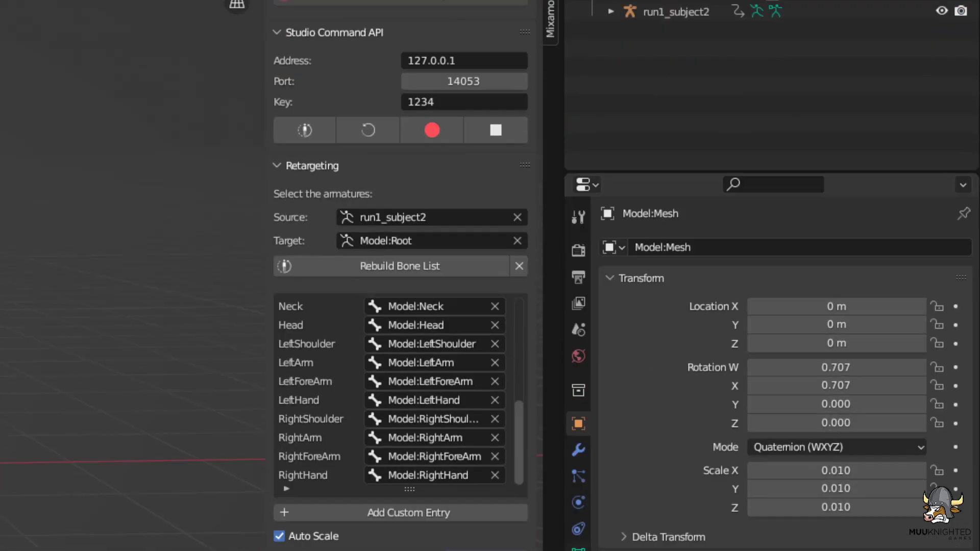
pyautogui.click(579, 469)
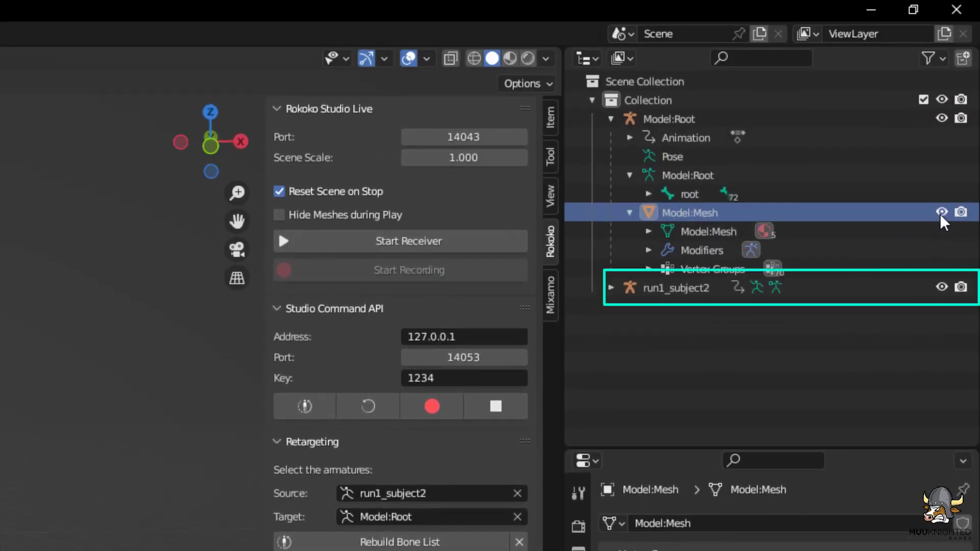
# Step: Hide run1_subject2, select Model:Root together with Model:Mesh, and start an export with Better FBX Exporter
pyautogui.click(938, 286)
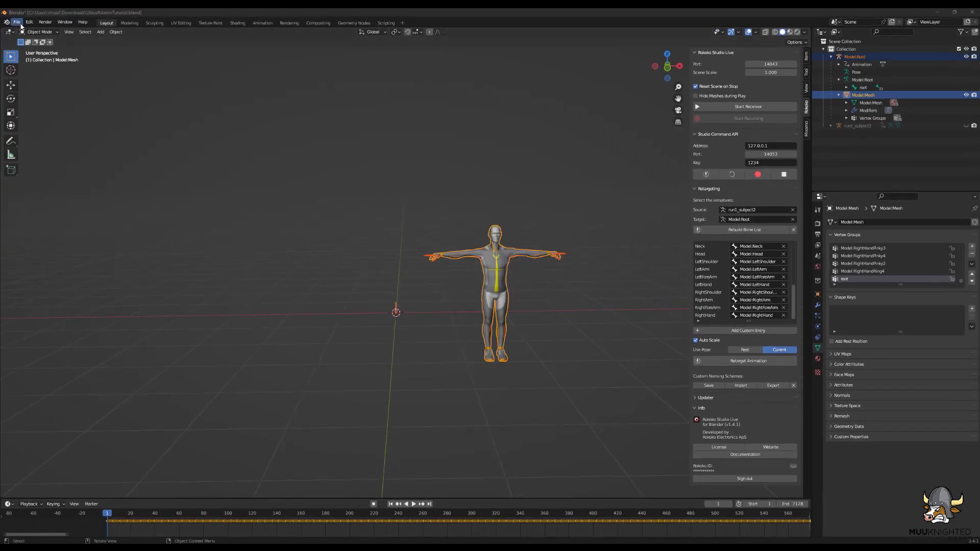
pyautogui.click(20, 23)
pyautogui.moveTo(36, 133)
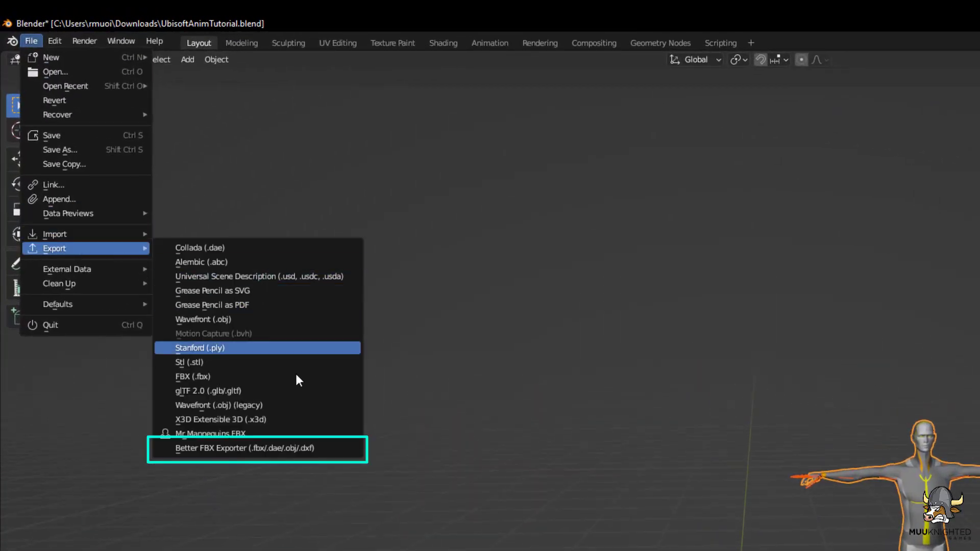
pyautogui.click(271, 449)
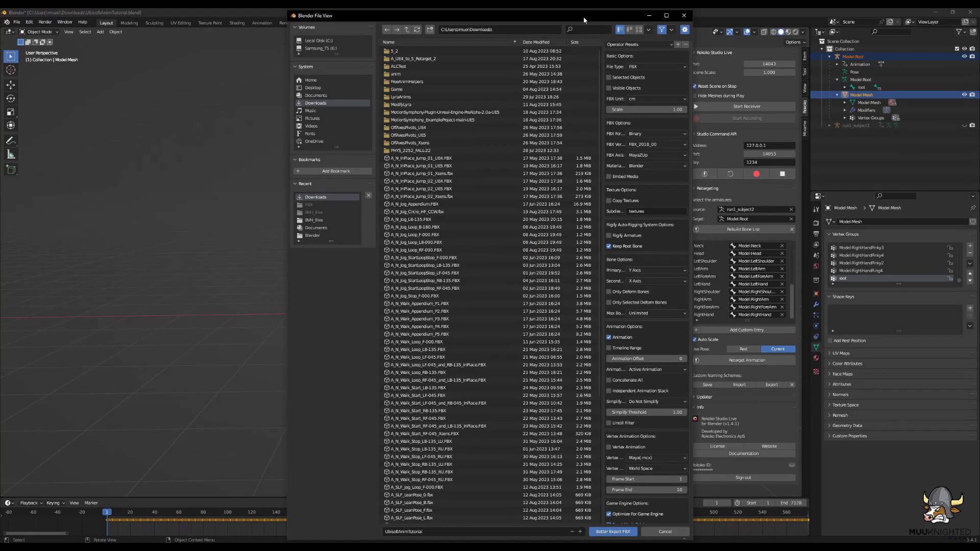
# Step: Export only the selected objects to Downloads as UbisoftAnimTutorial, using FBX version FBX_2020_00
pyautogui.moveTo(584, 16); pyautogui.dragTo(481, 36)
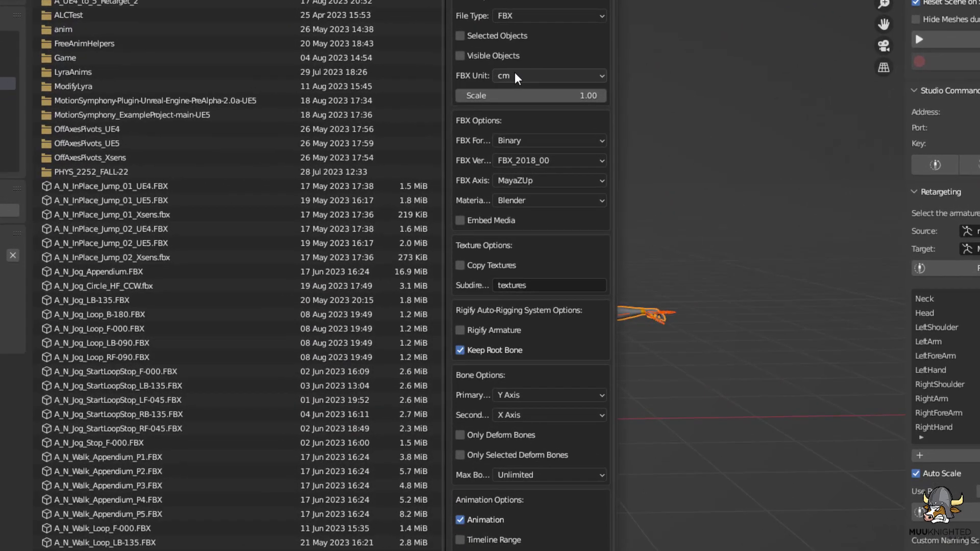
pyautogui.click(474, 36)
pyautogui.click(537, 163)
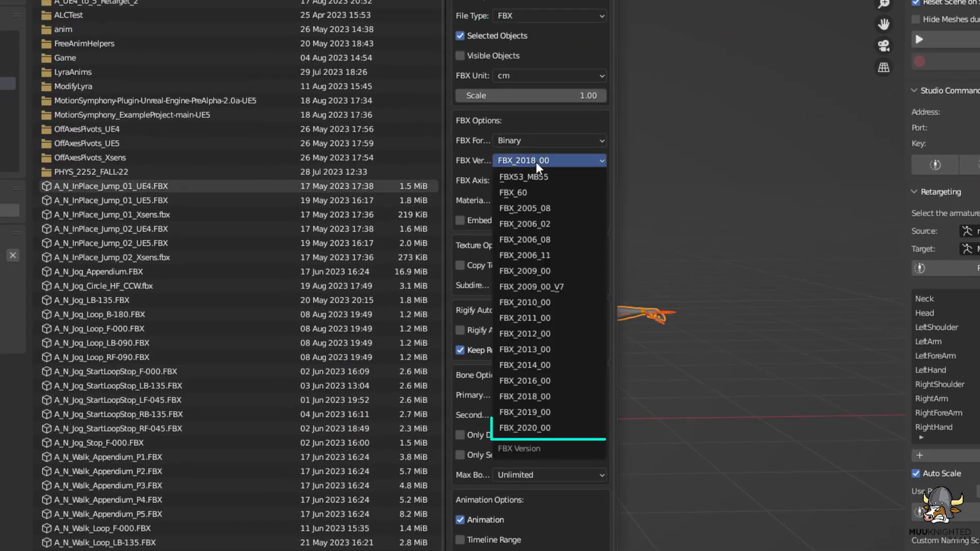
pyautogui.click(537, 427)
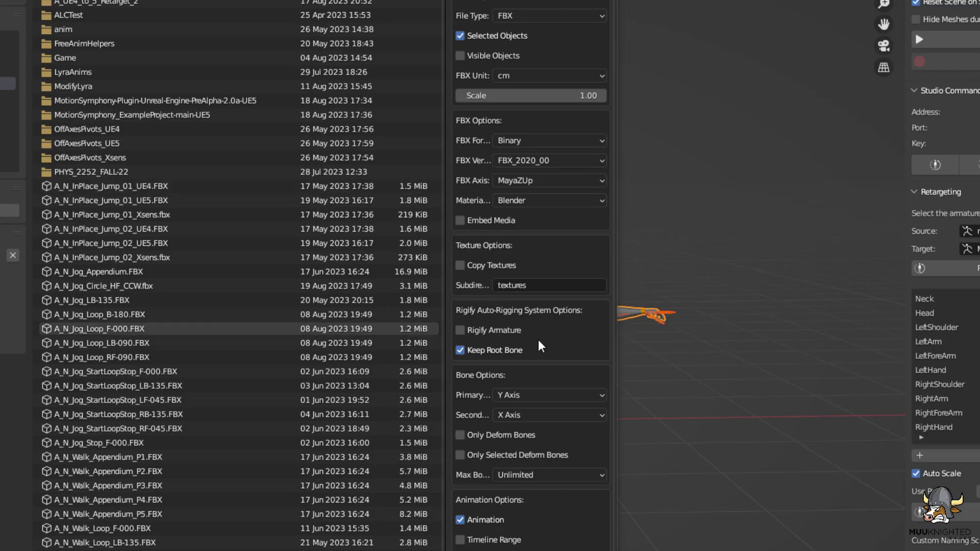
pyautogui.click(521, 397)
pyautogui.click(516, 442)
pyautogui.click(460, 350)
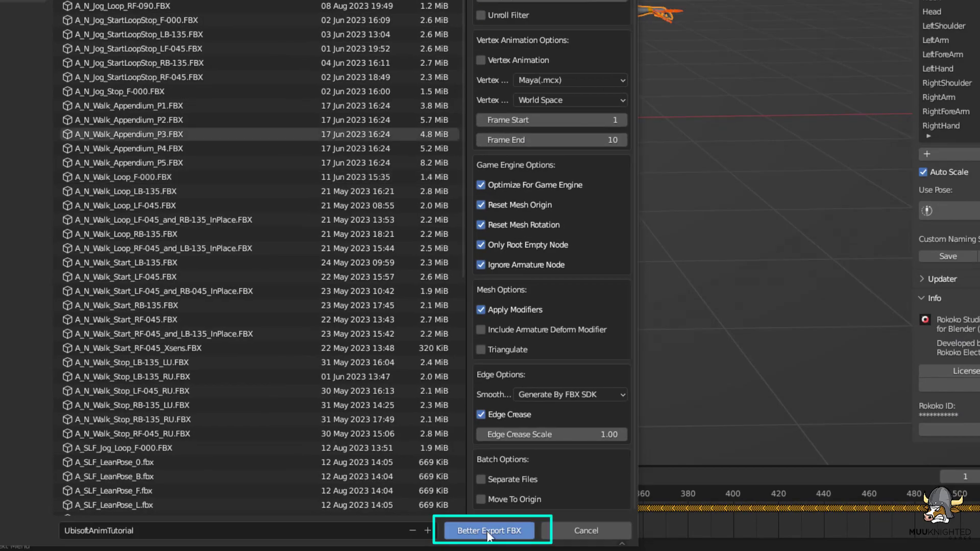
pyautogui.click(492, 469)
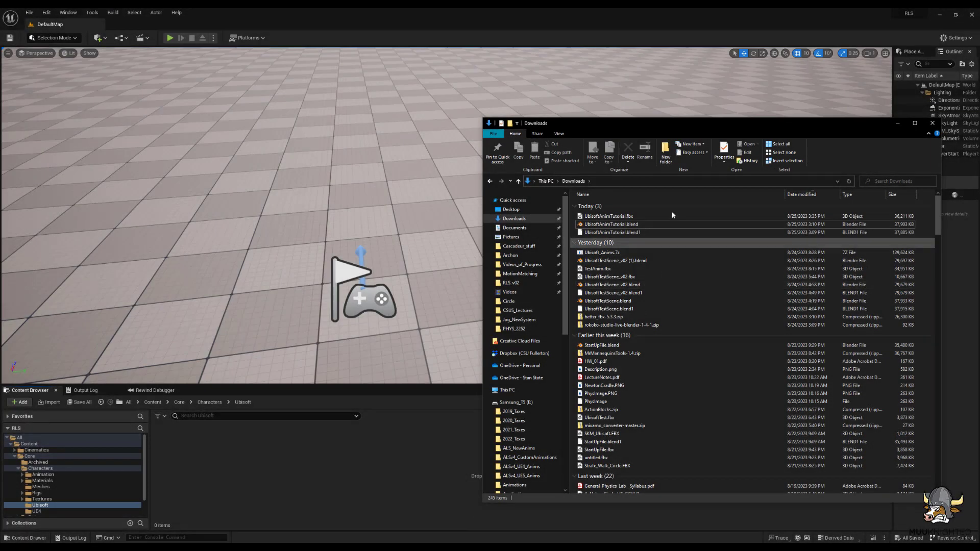
# Step: Switch to Unreal Engine and import all of UbisoftAnimTutorial.fbx from Downloads into the Ubisoft content folder as a skeletal mesh with animations
pyautogui.click(619, 216)
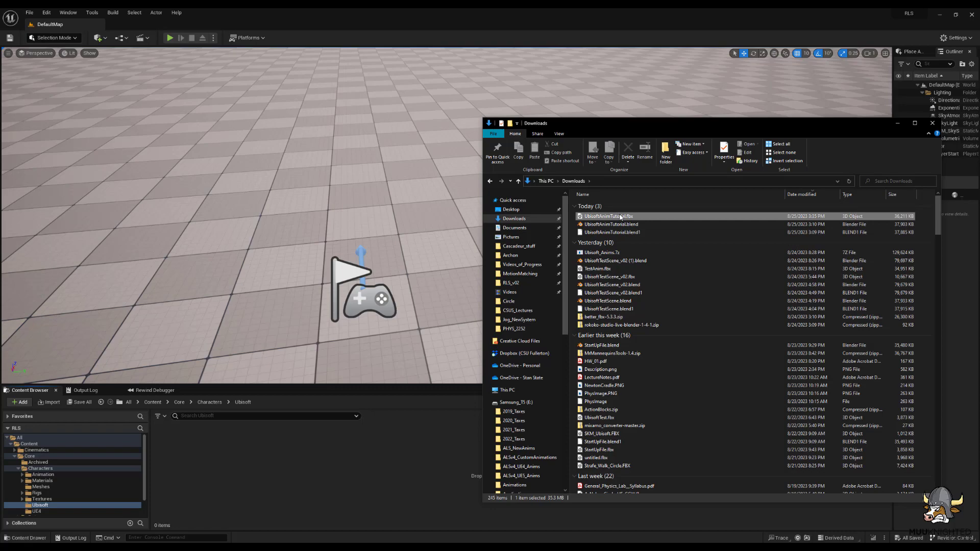
pyautogui.moveTo(294, 477); pyautogui.dragTo(295, 477)
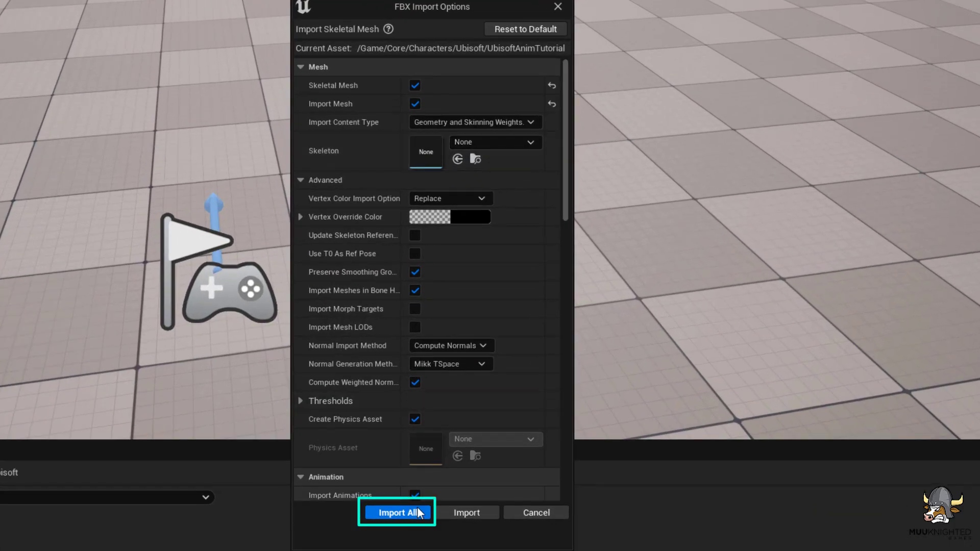
pyautogui.click(418, 512)
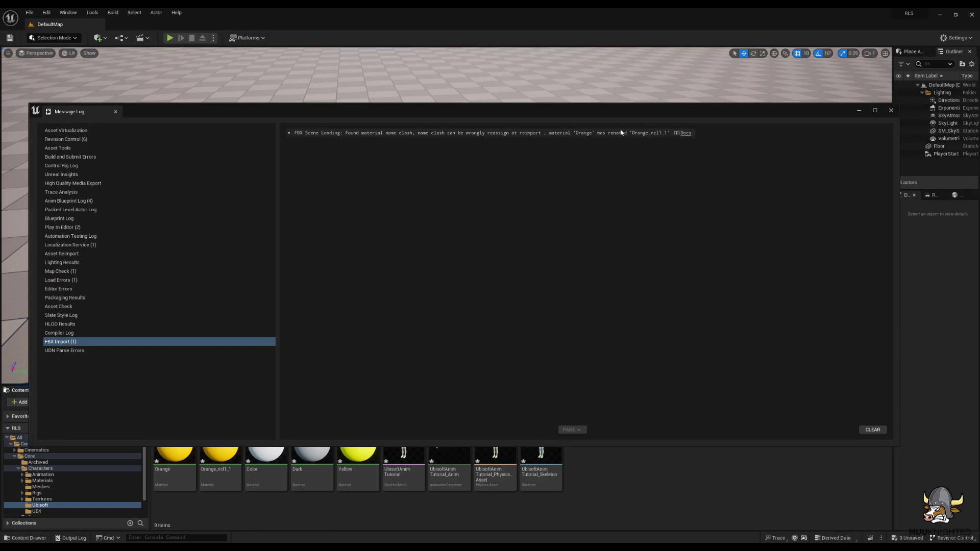
# Step: Open the imported UbisoftAnimTutorial_Anim sequence and scrub and play through it to check the character's motion and root bone
pyautogui.click(475, 500)
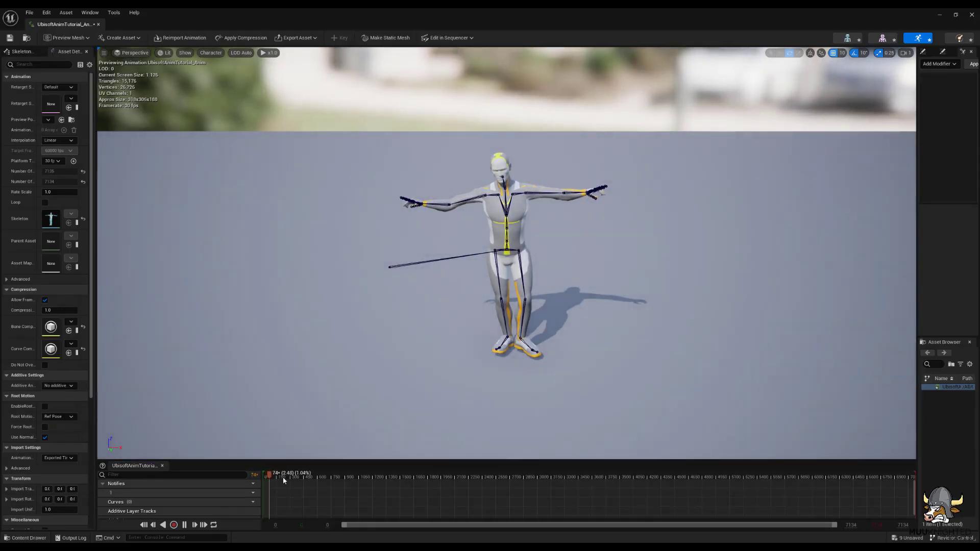
pyautogui.moveTo(284, 480); pyautogui.dragTo(396, 478)
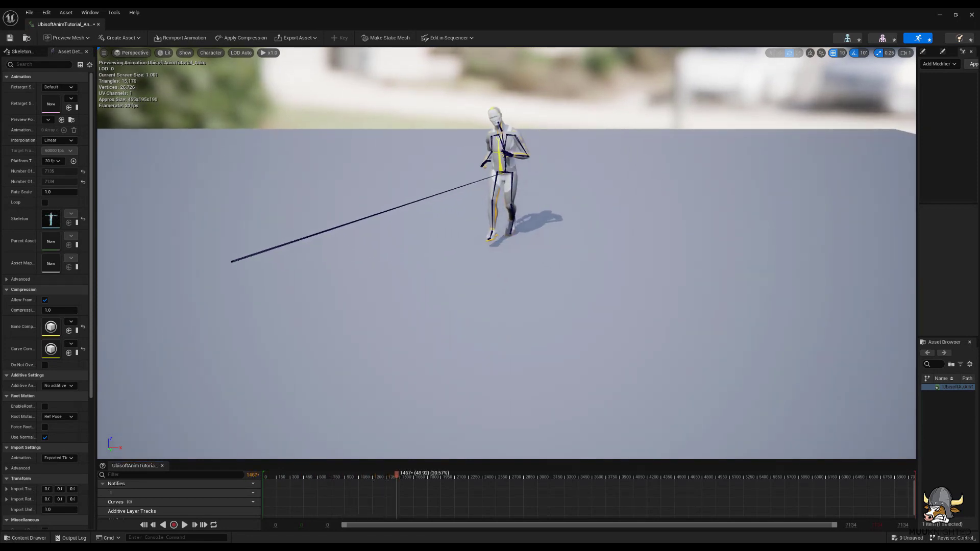
pyautogui.moveTo(420, 478); pyautogui.dragTo(474, 478)
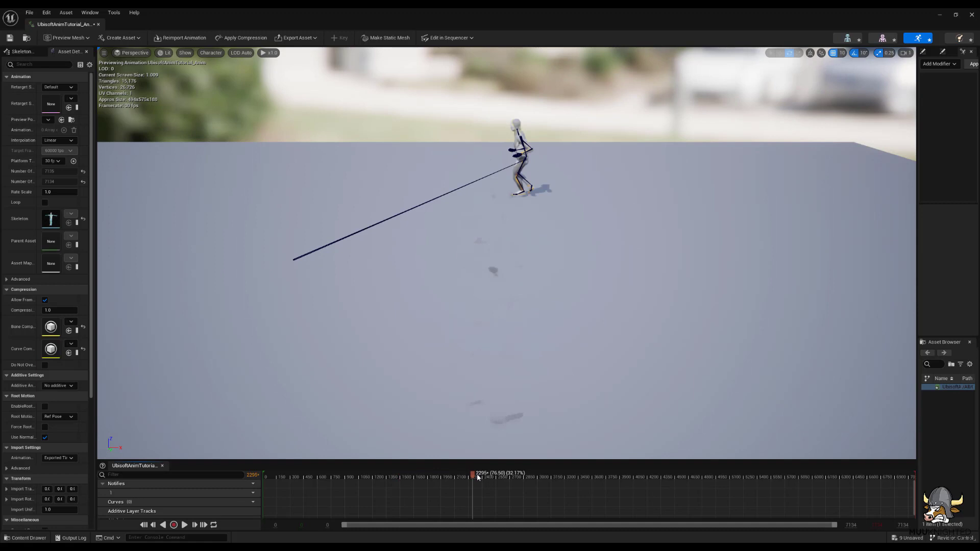
pyautogui.click(184, 525)
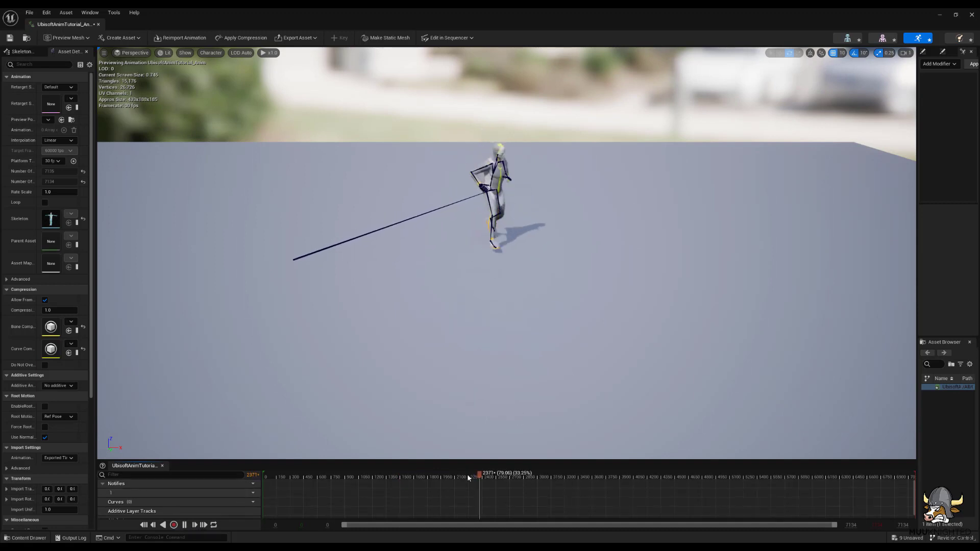